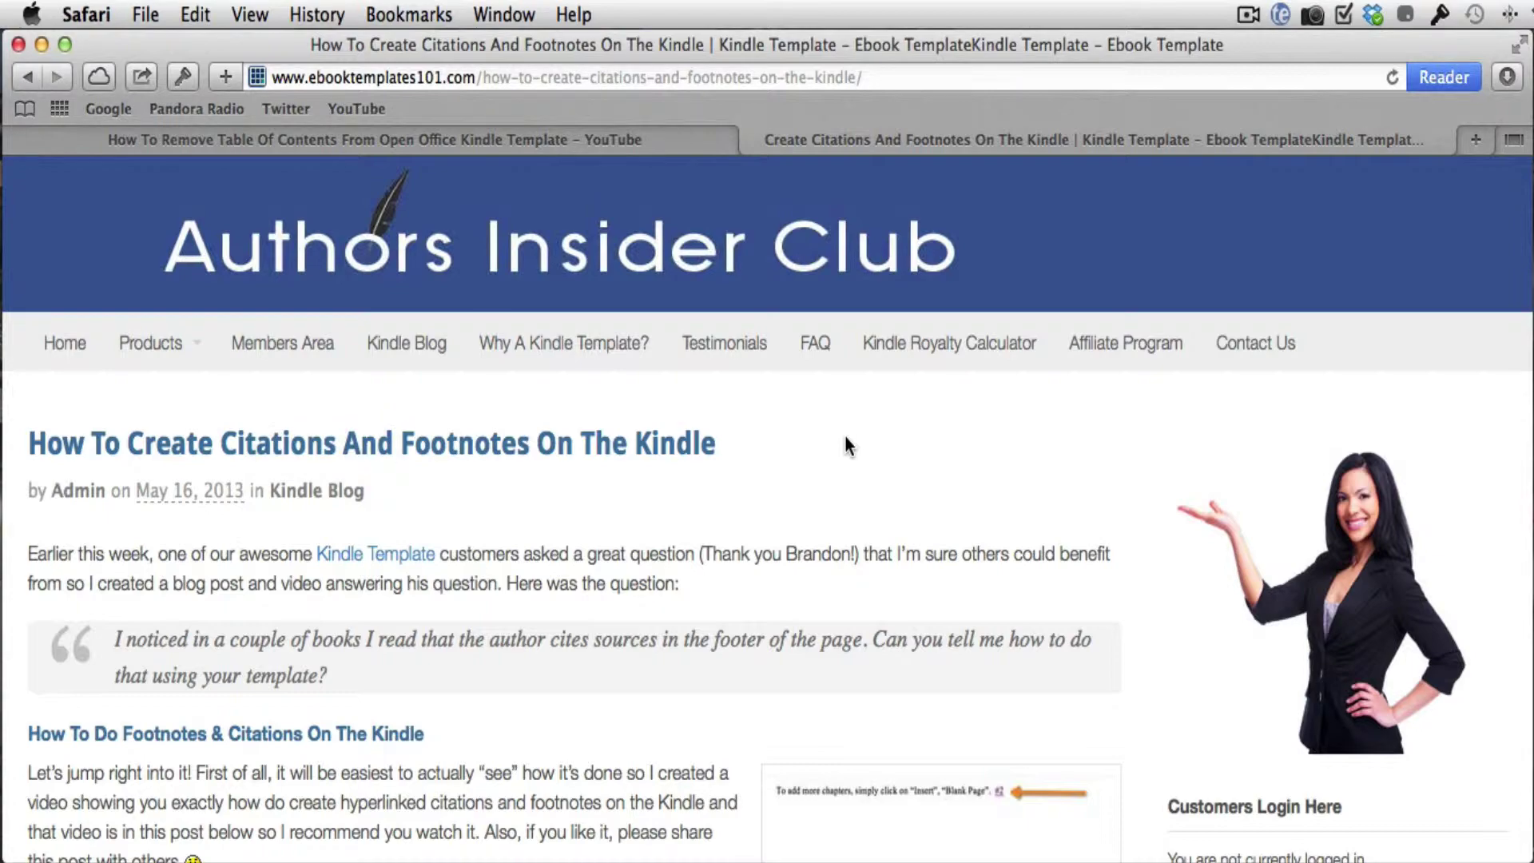
- Scroll up and down through the Safari blog post on Kindle citations and footnotes
{"action": "scroll", "coordinate": [845, 436], "scroll_direction": "down", "scroll_amount": 20}
{"action": "scroll", "coordinate": [846, 446], "scroll_direction": "down", "scroll_amount": 2}
{"action": "scroll", "coordinate": [856, 463], "scroll_direction": "up", "scroll_amount": 10}
{"action": "scroll", "coordinate": [857, 457], "scroll_direction": "up", "scroll_amount": 15}
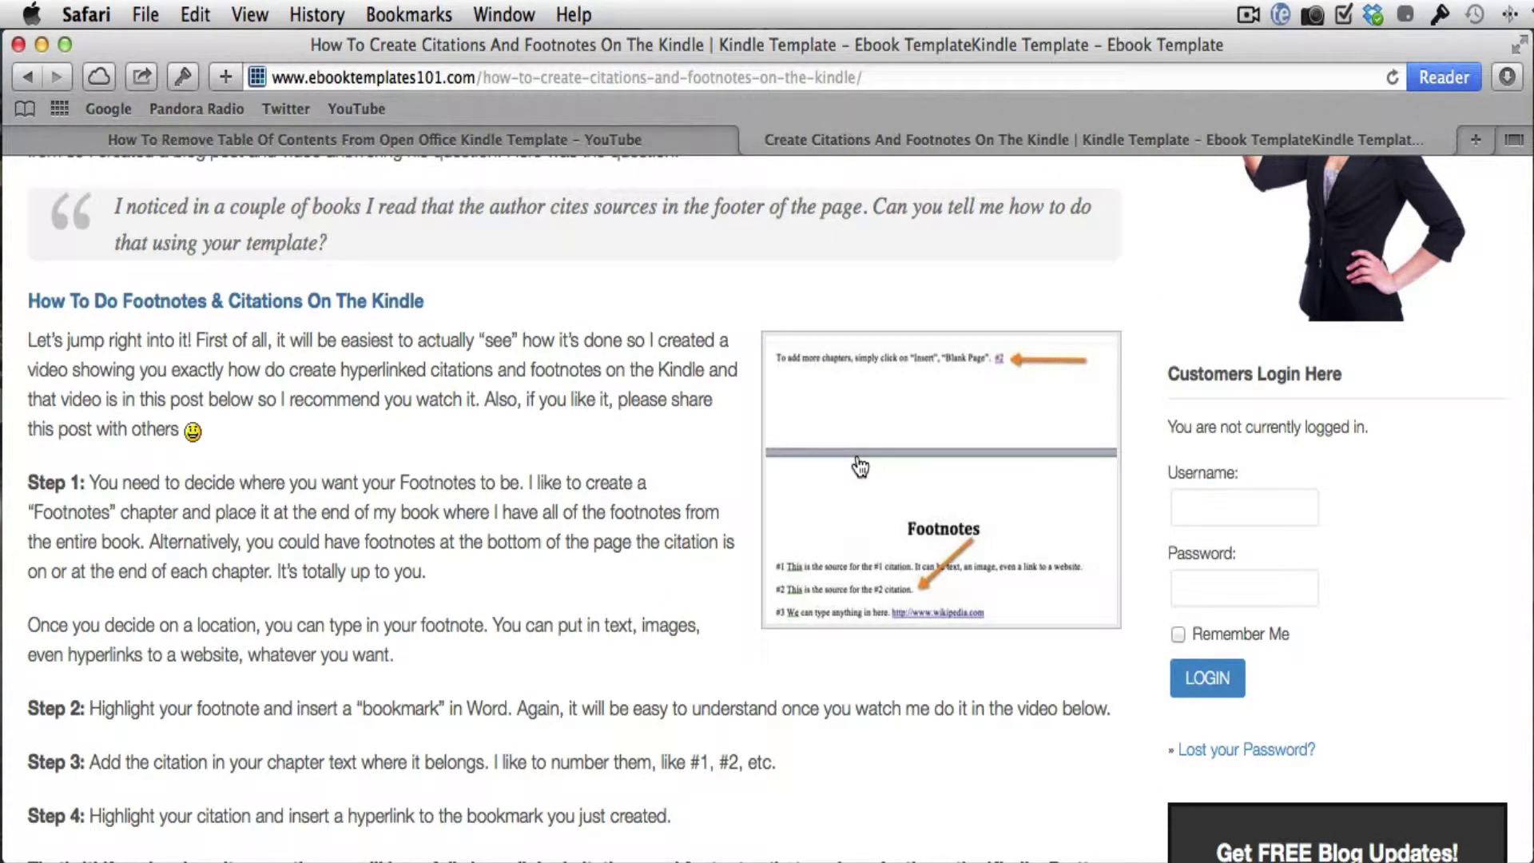
{"action": "scroll", "coordinate": [859, 466], "scroll_direction": "up", "scroll_amount": 5}
{"action": "scroll", "coordinate": [319, 375], "scroll_direction": "up", "scroll_amount": 1}
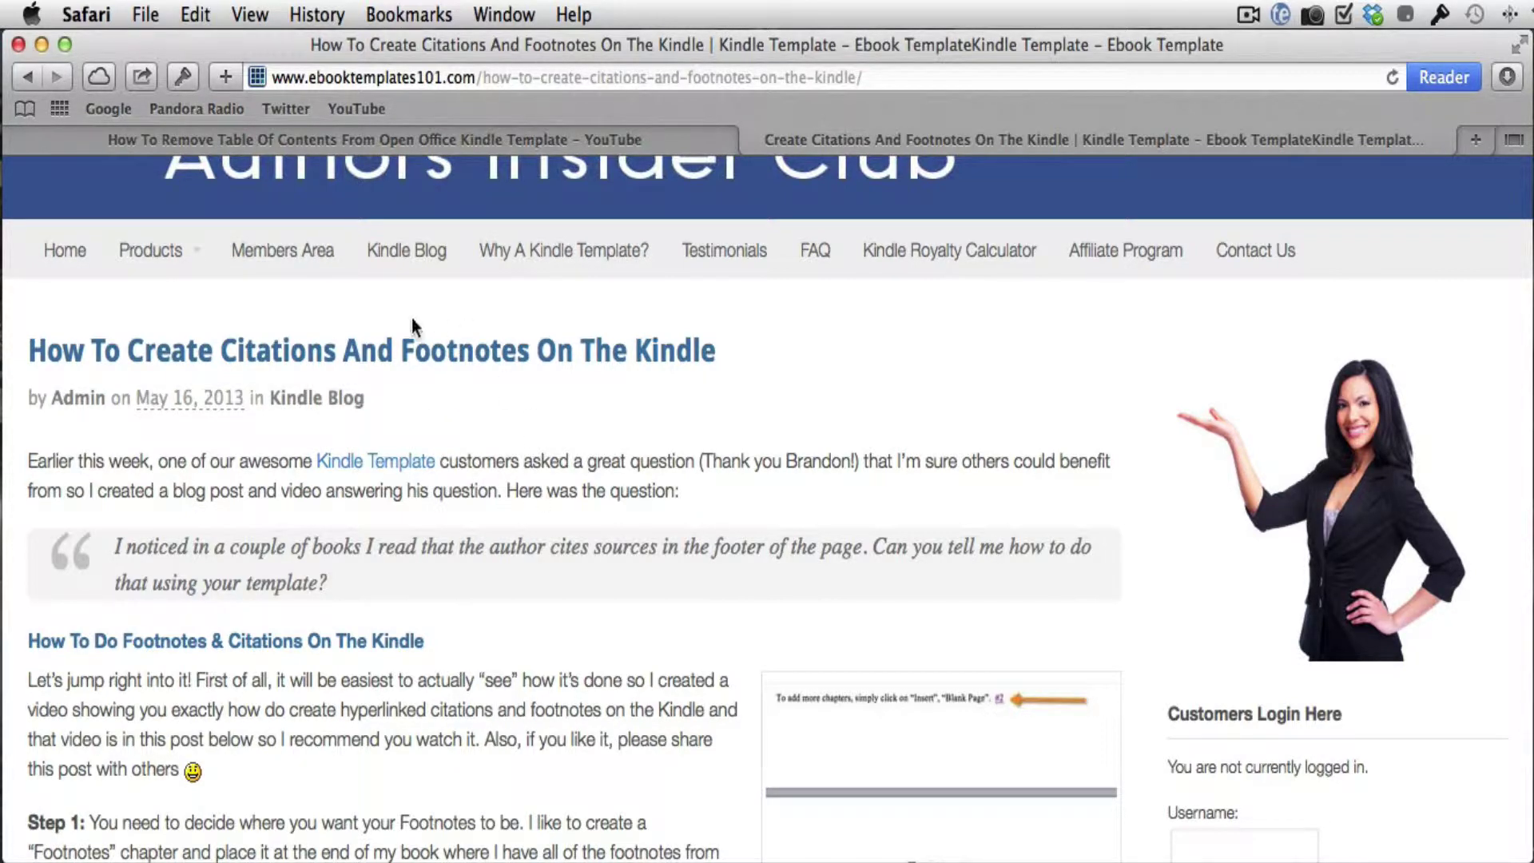
{"action": "scroll", "coordinate": [438, 406], "scroll_direction": "down", "scroll_amount": 5}
{"action": "scroll", "coordinate": [462, 534], "scroll_direction": "down", "scroll_amount": 5}
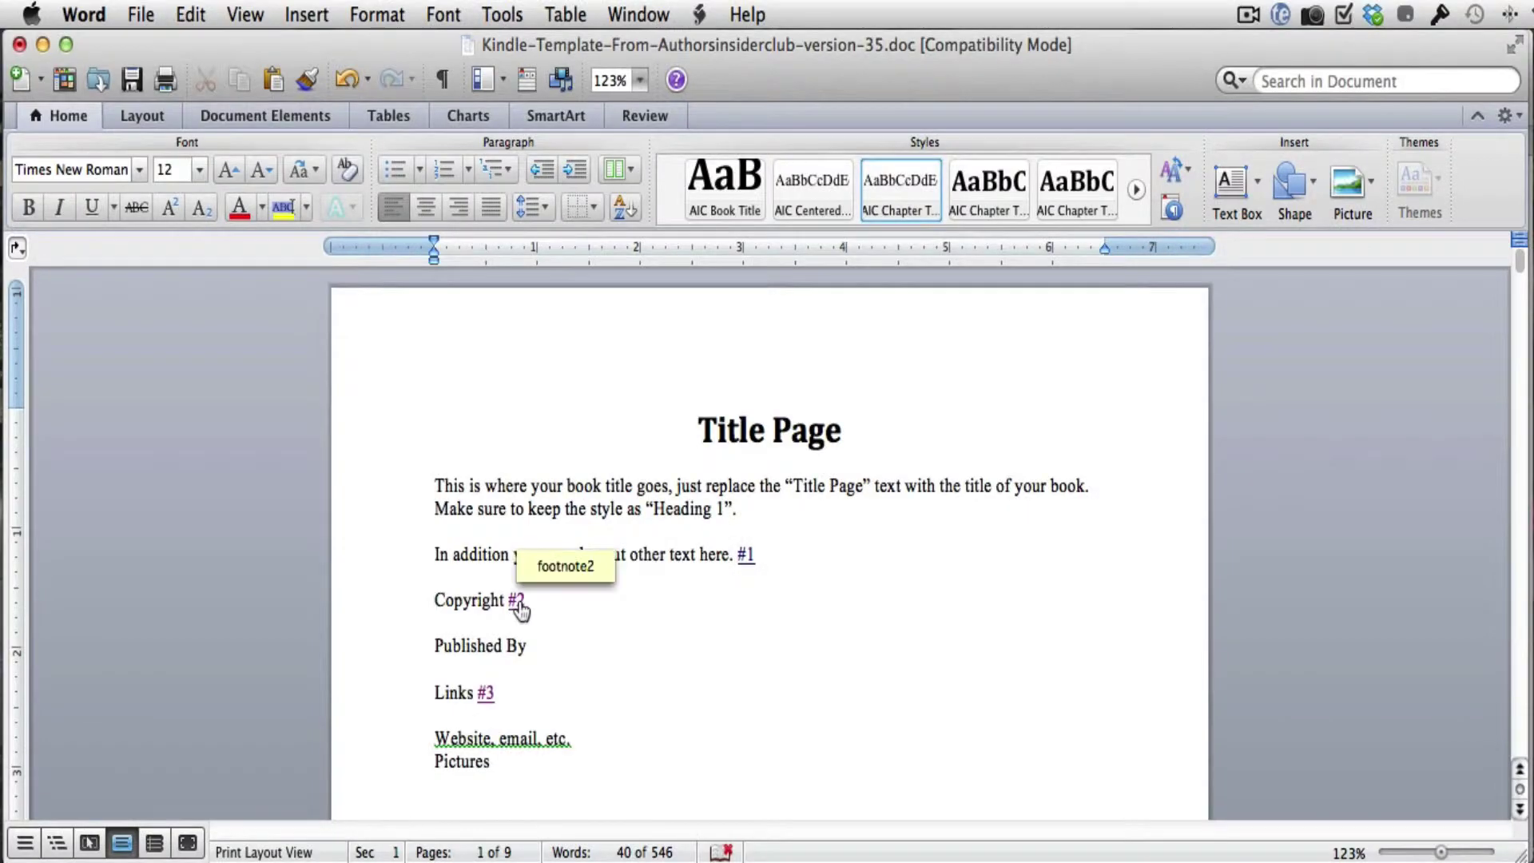
- Follow the #2, #1 and #3 Title Page citations, confirming each lands on the Footnotes page
{"action": "left_click", "coordinate": [516, 601]}
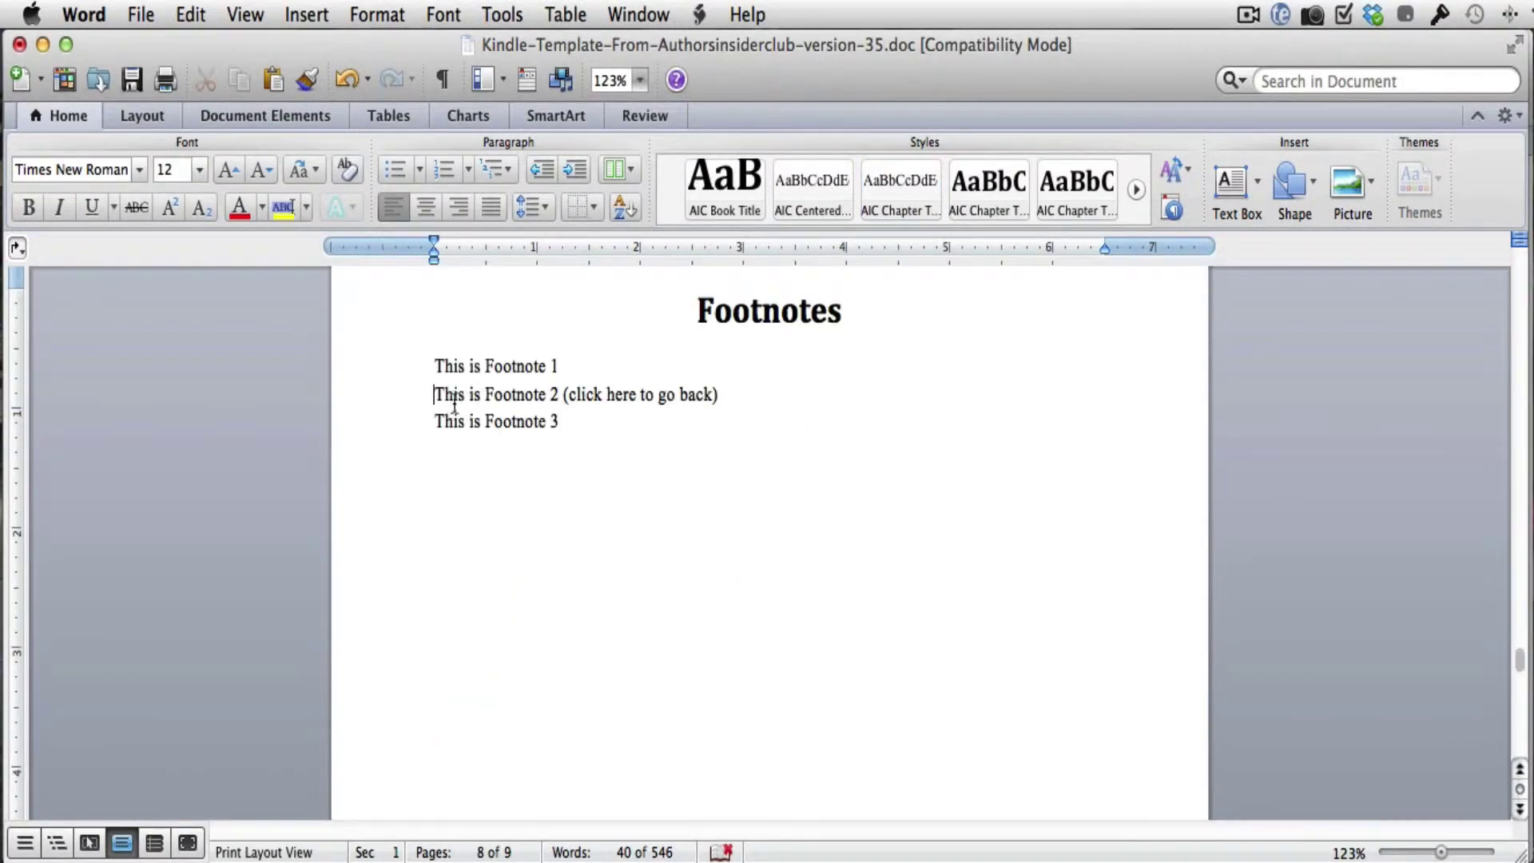
{"action": "left_click_drag", "start_coordinate": [436, 394], "coordinate": [718, 399]}
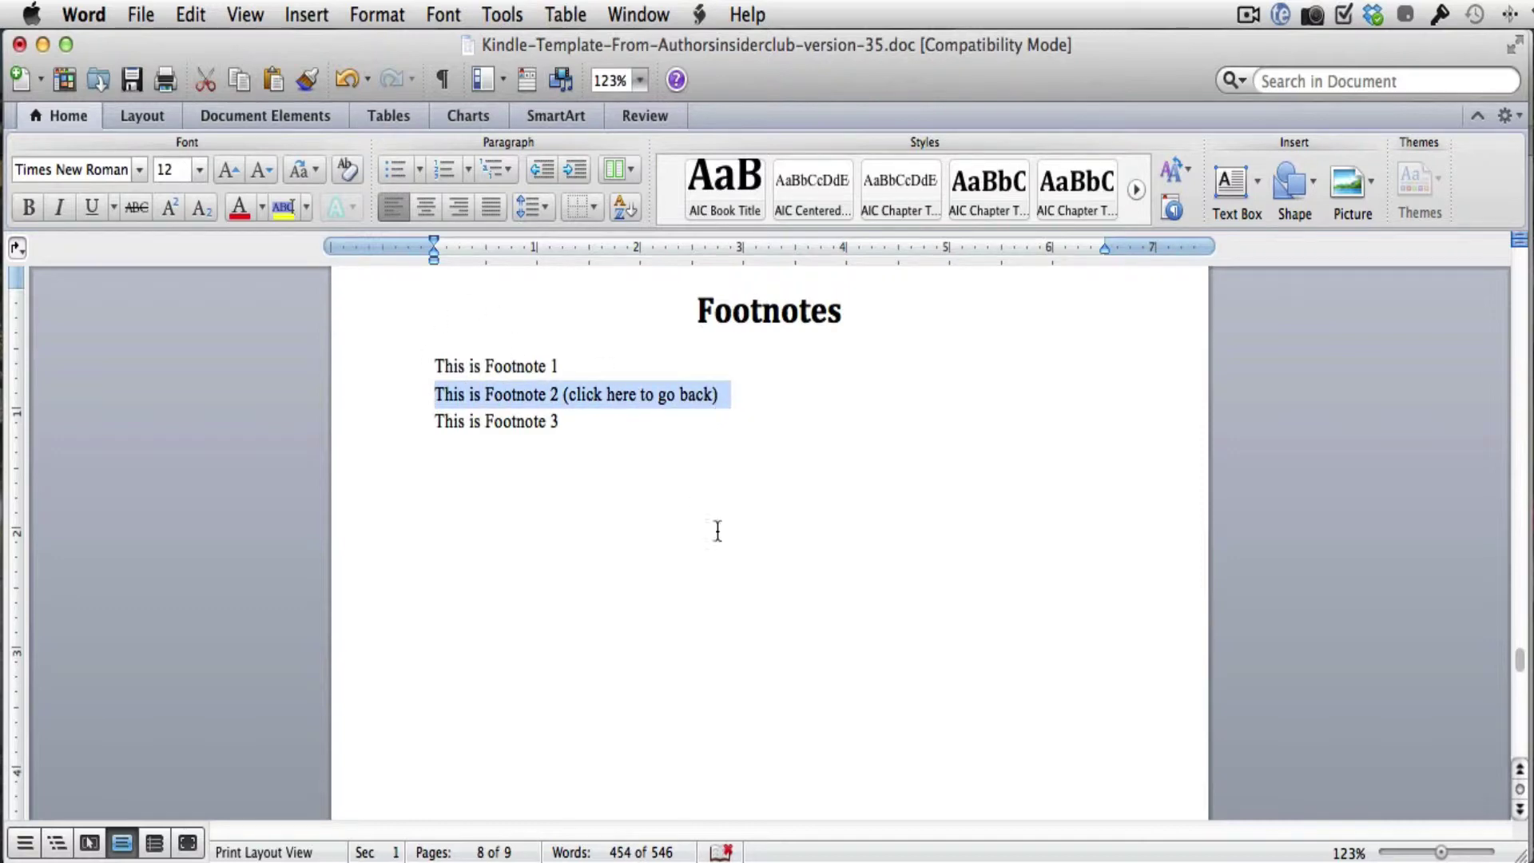
{"action": "scroll", "coordinate": [763, 558], "scroll_direction": "up", "scroll_amount": 20}
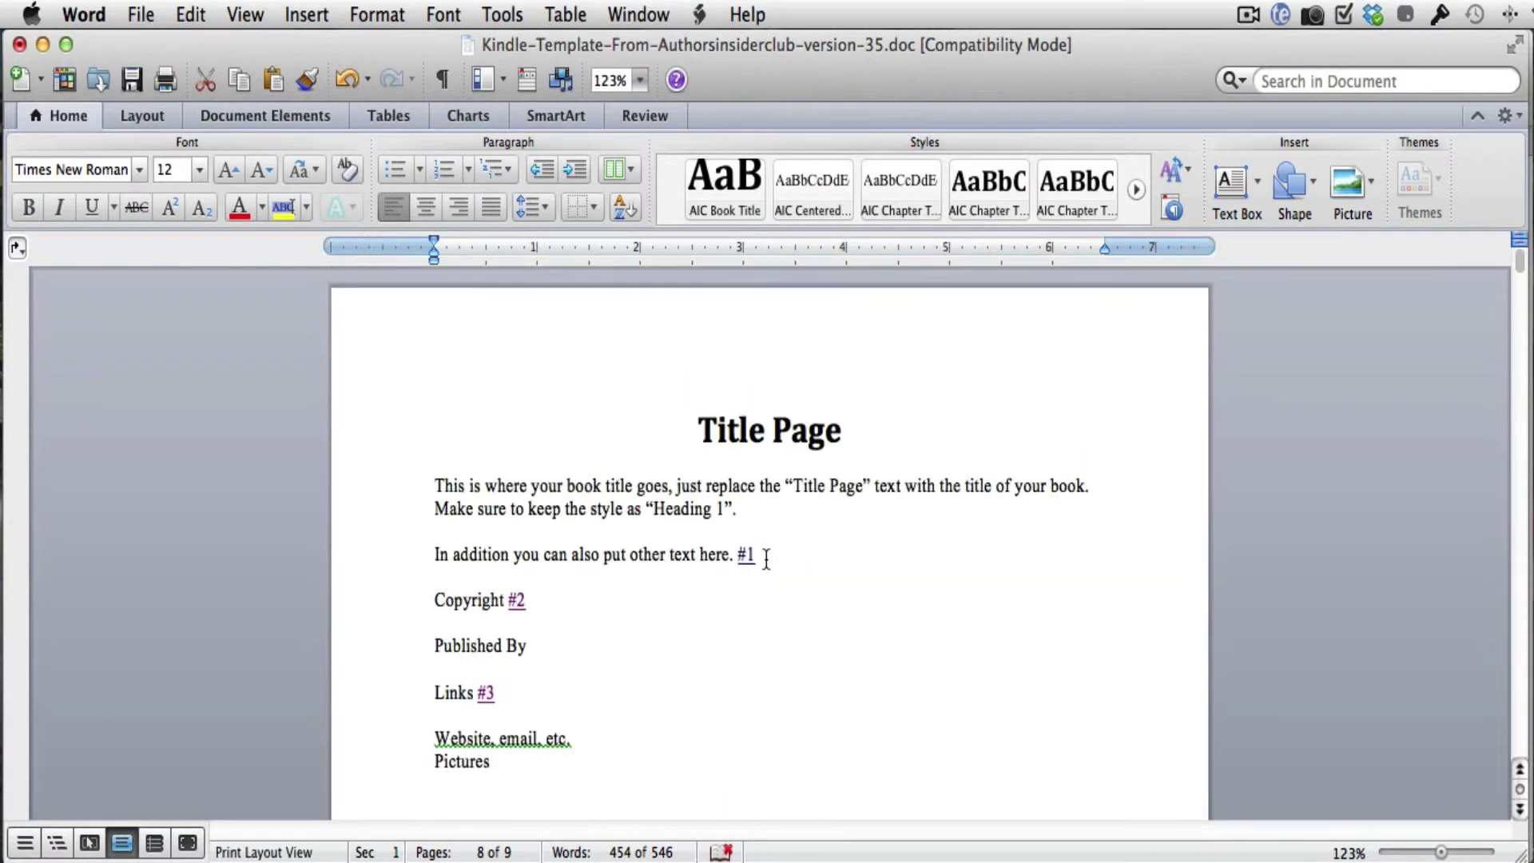
{"action": "left_click", "coordinate": [744, 556]}
{"action": "scroll", "coordinate": [827, 531], "scroll_direction": "up", "scroll_amount": 10}
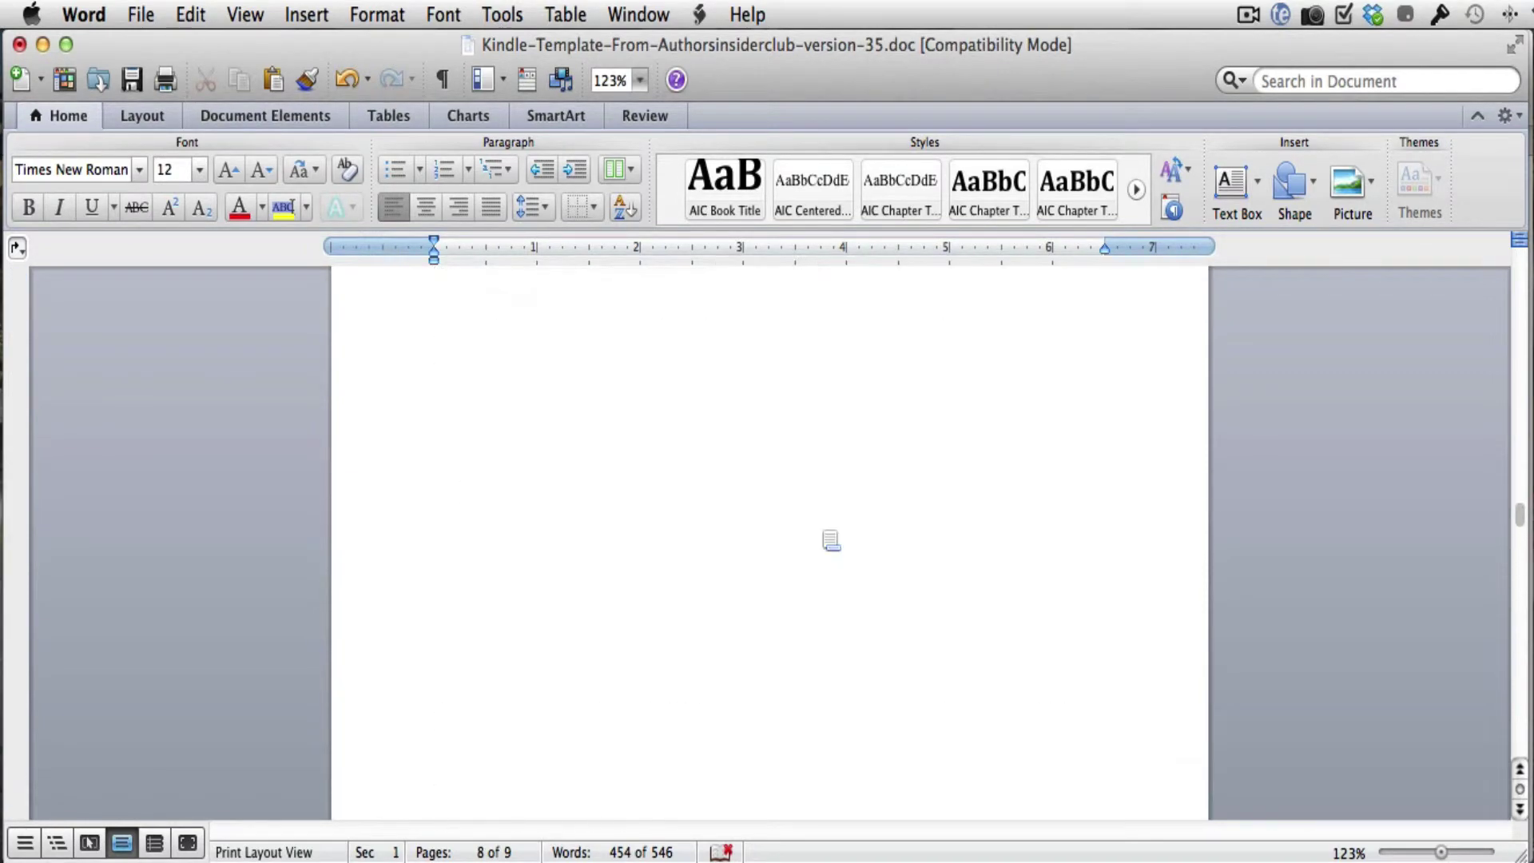
{"action": "scroll", "coordinate": [831, 541], "scroll_direction": "up", "scroll_amount": 8}
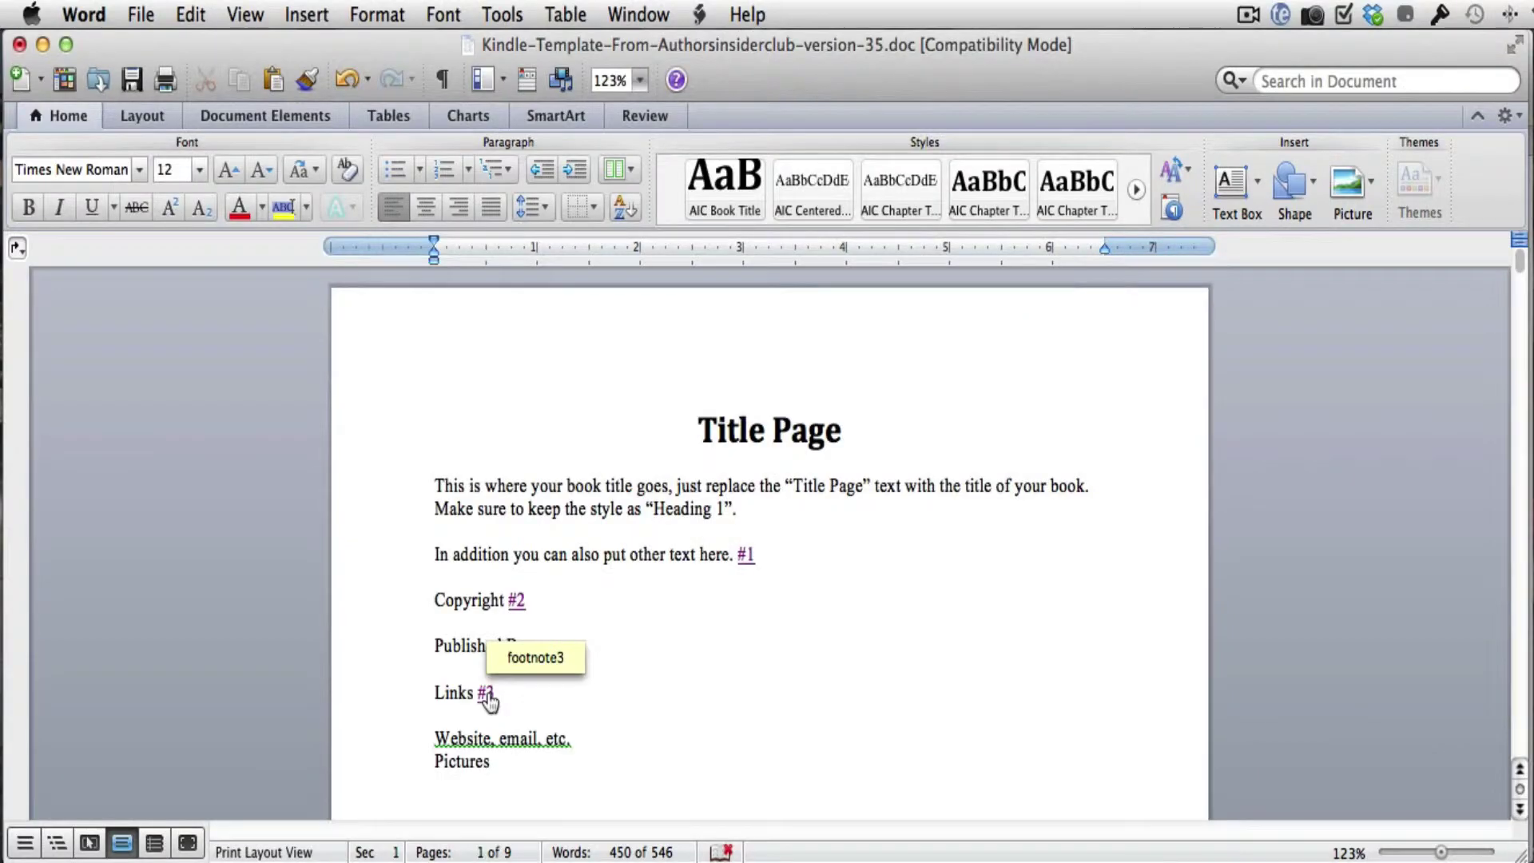
{"action": "left_click", "coordinate": [486, 695]}
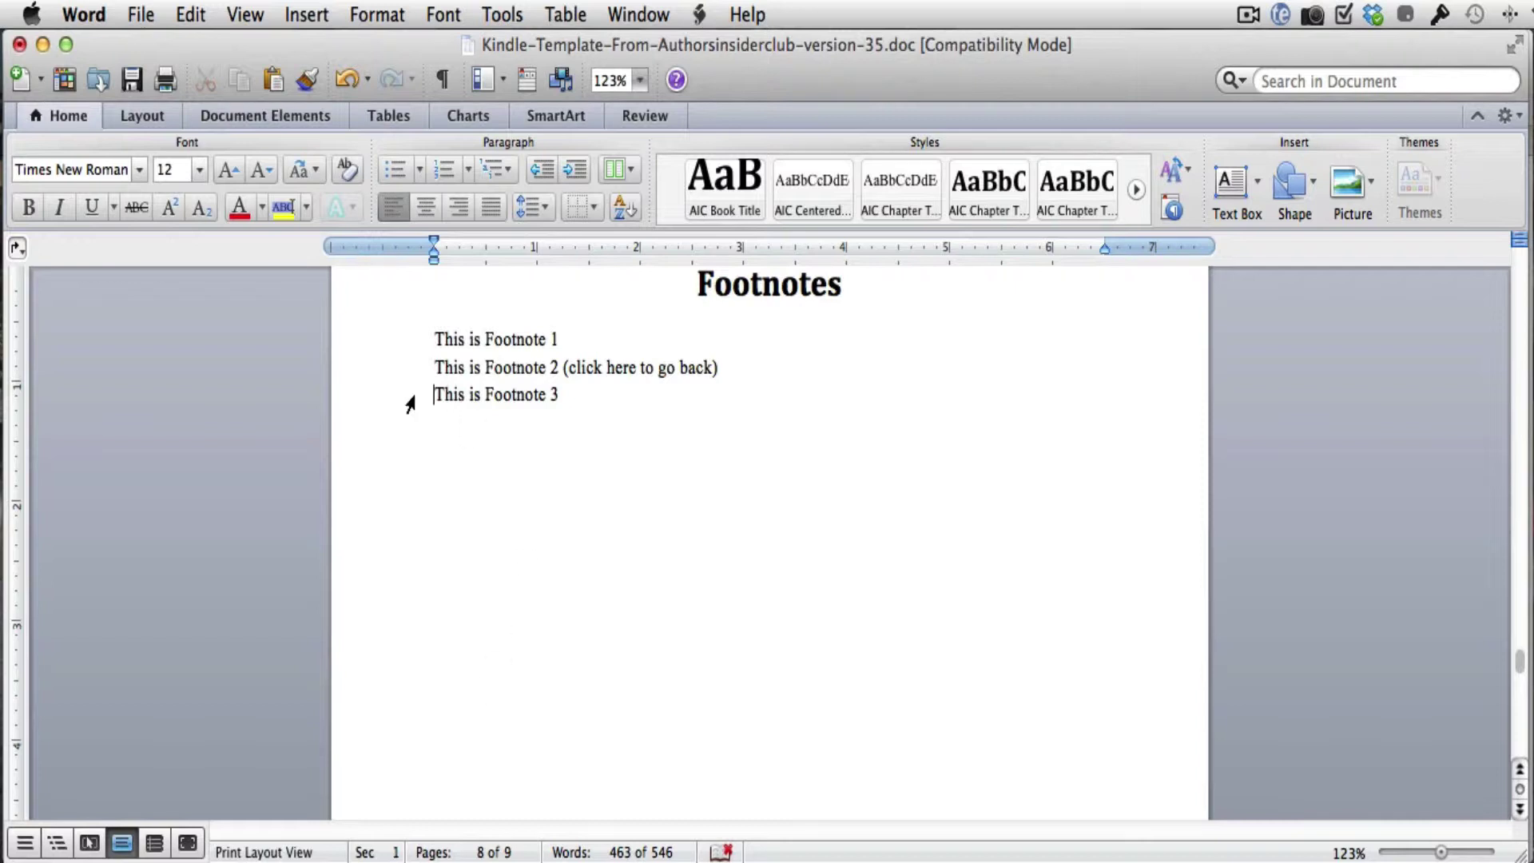
{"action": "left_click", "coordinate": [562, 394]}
- Reword Footnote 2's parenthetical to '(return to where you were reading)', then scroll back to the Title Page
{"action": "left_click_drag", "start_coordinate": [437, 367], "coordinate": [729, 370]}
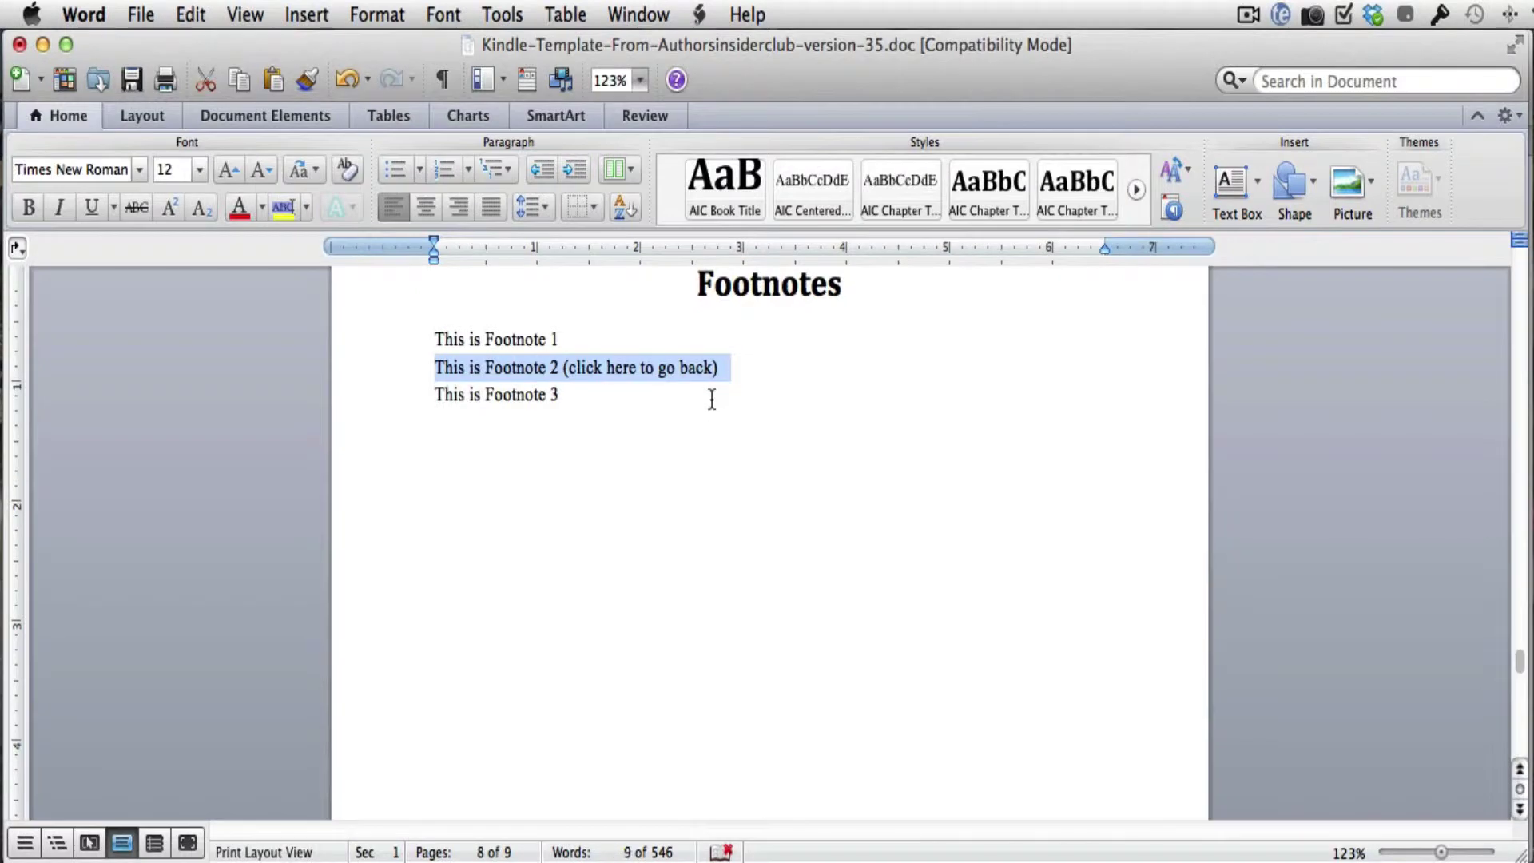
{"action": "left_click", "coordinate": [712, 399]}
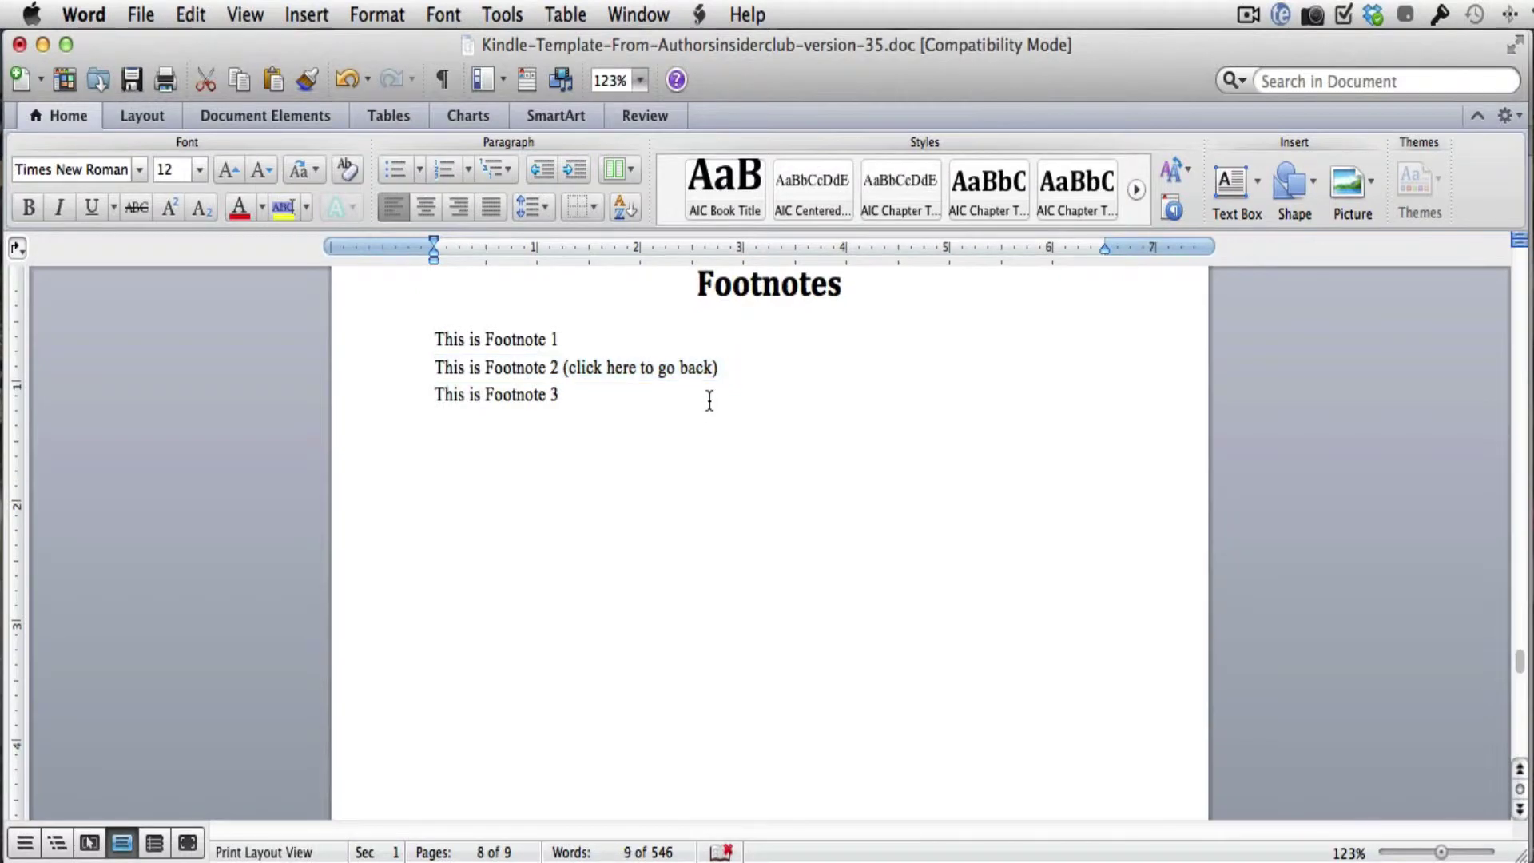
{"action": "left_click", "coordinate": [564, 366]}
{"action": "left_click_drag", "start_coordinate": [564, 368], "coordinate": [717, 370]}
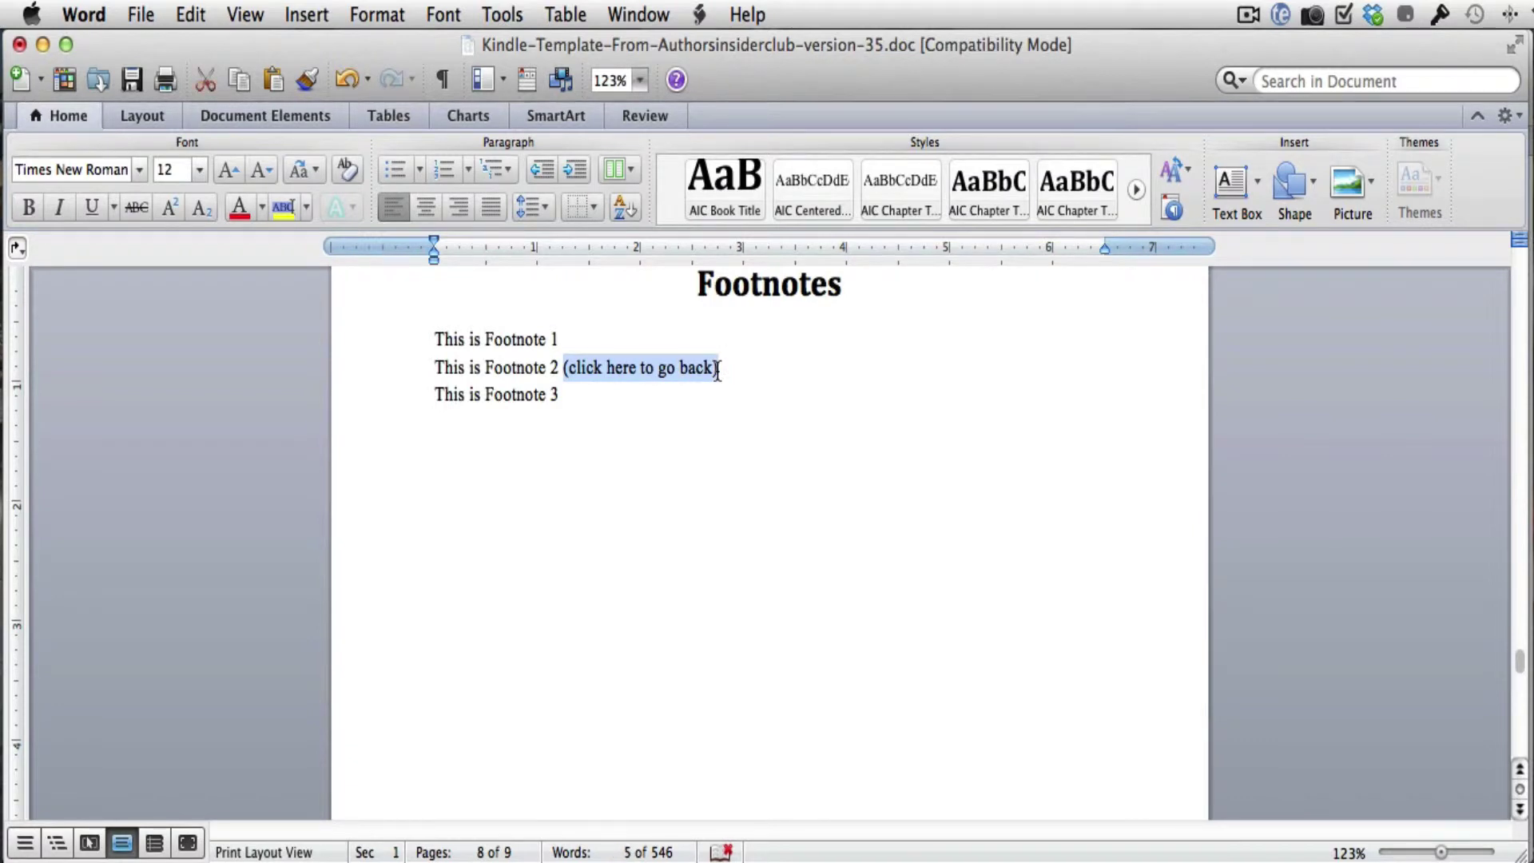
{"action": "left_click", "coordinate": [718, 370]}
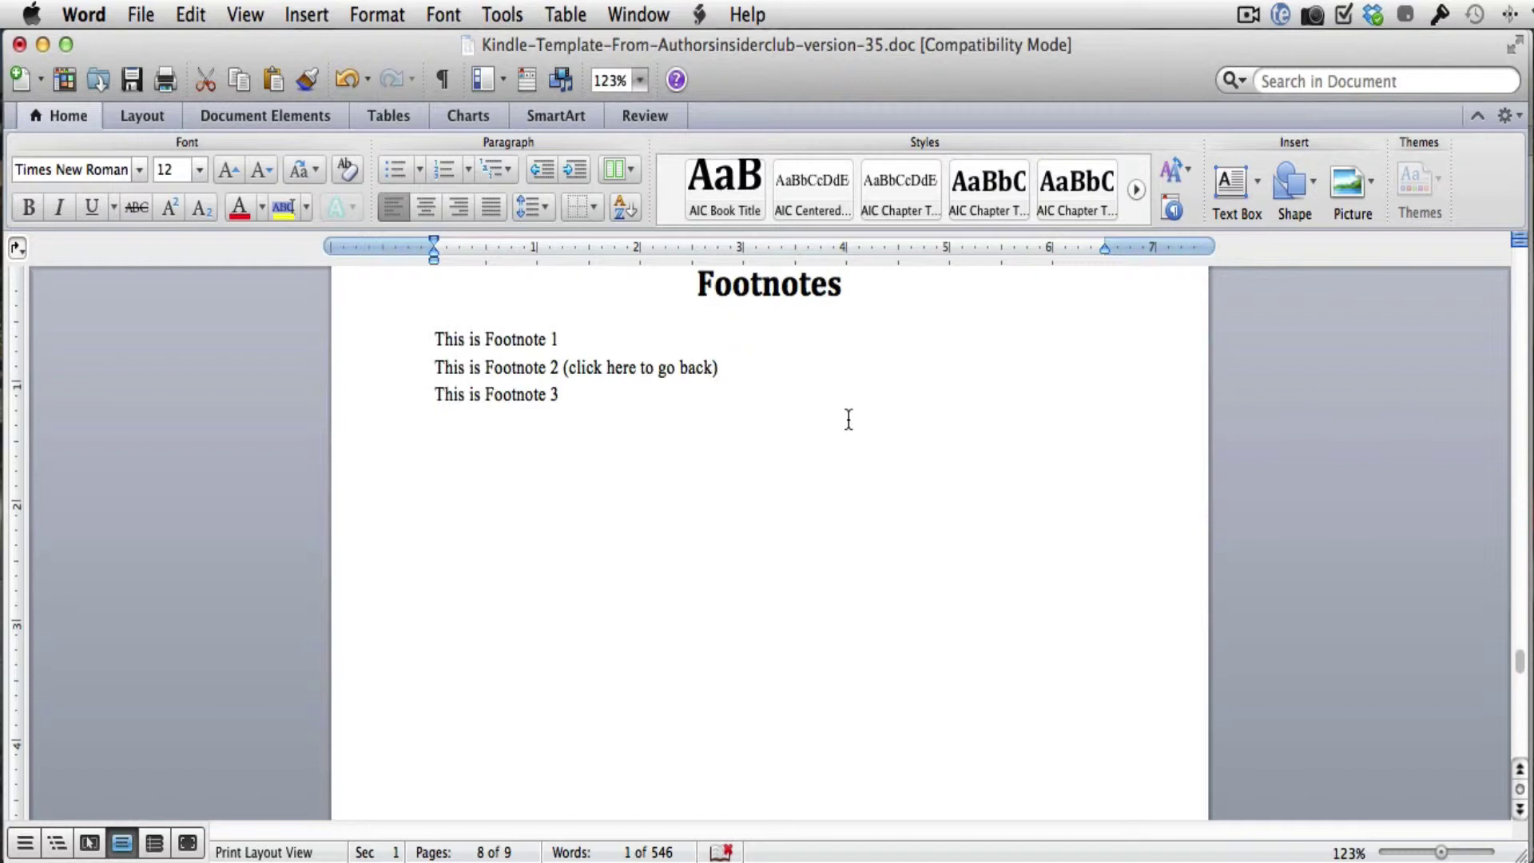
{"action": "left_click_drag", "start_coordinate": [569, 368], "coordinate": [662, 372]}
{"action": "key", "text": "BackSpace"}
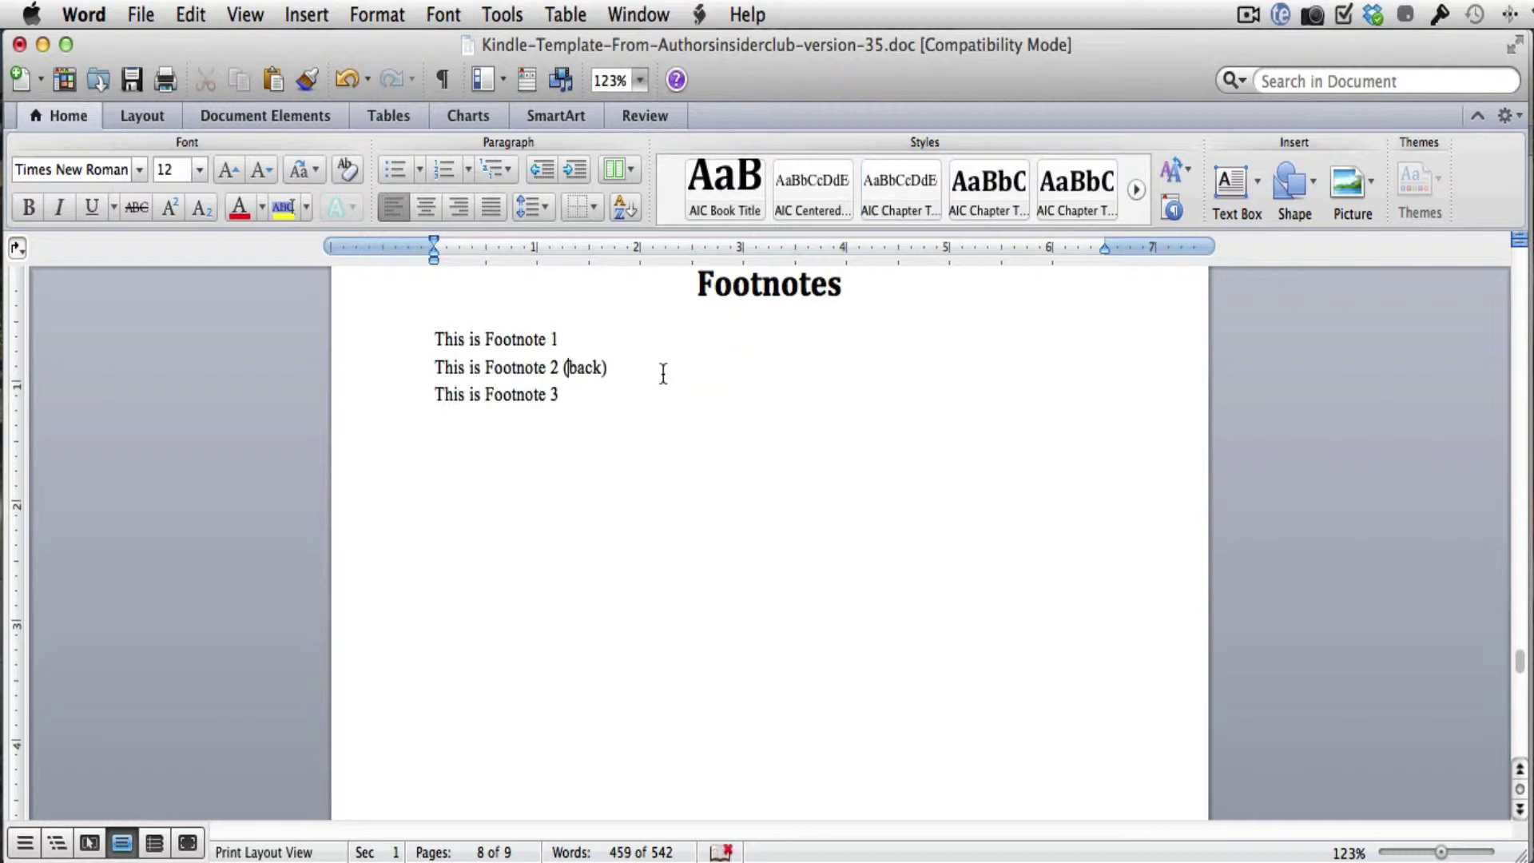
{"action": "type", "text": "return to where "}
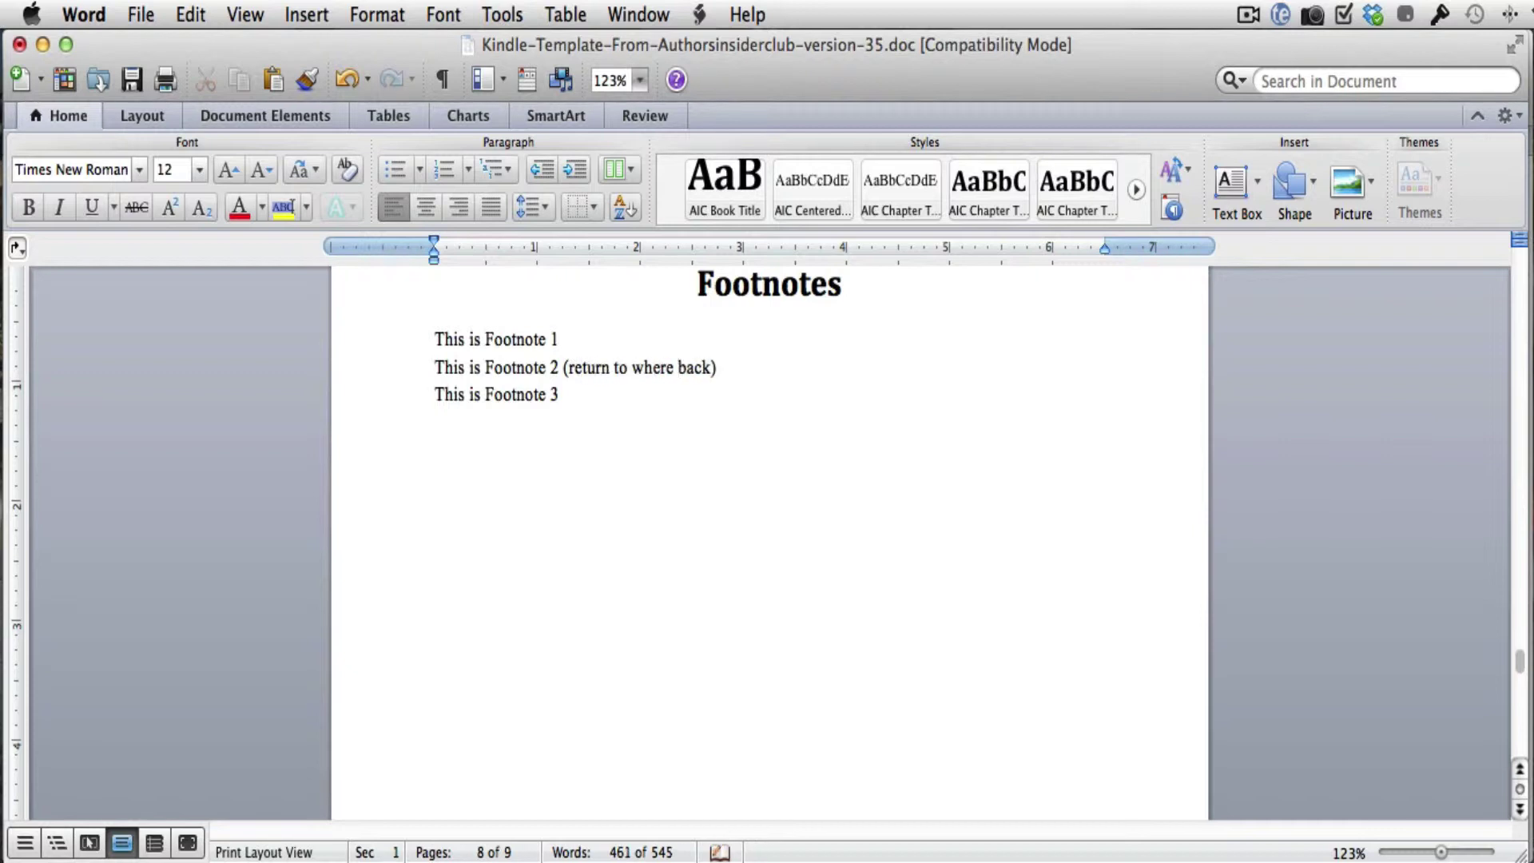
{"action": "type", "text": "you were readi"}
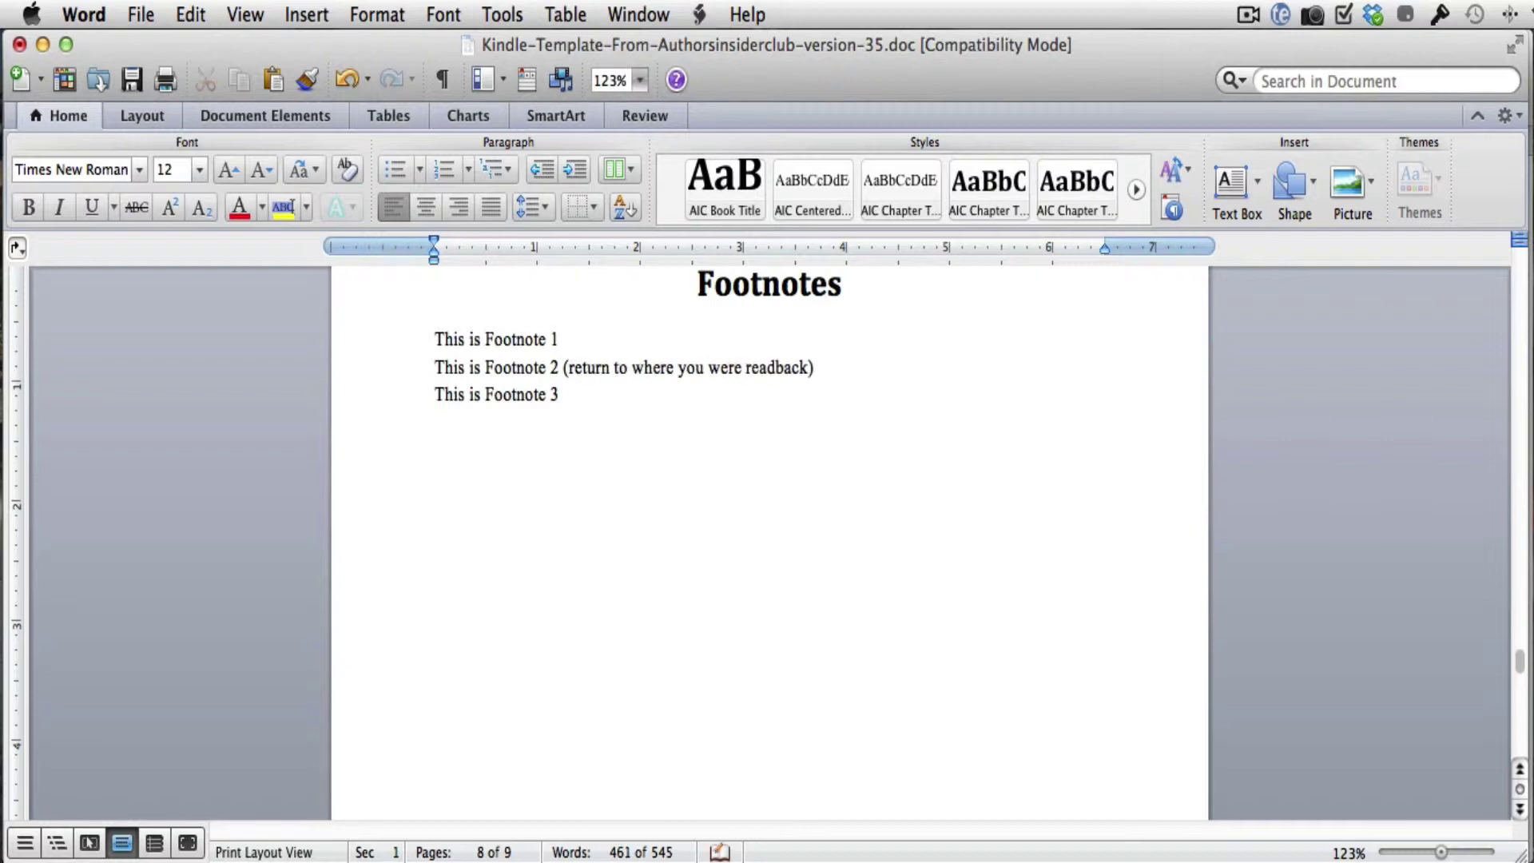
{"action": "type", "text": "ng"}
{"action": "key", "text": "Delete"}
{"action": "key", "text": "Delete"}
{"action": "key", "text": "Delete"}
{"action": "key", "text": "Delete"}
{"action": "left_click_drag", "start_coordinate": [1522, 669], "coordinate": [1521, 264]}
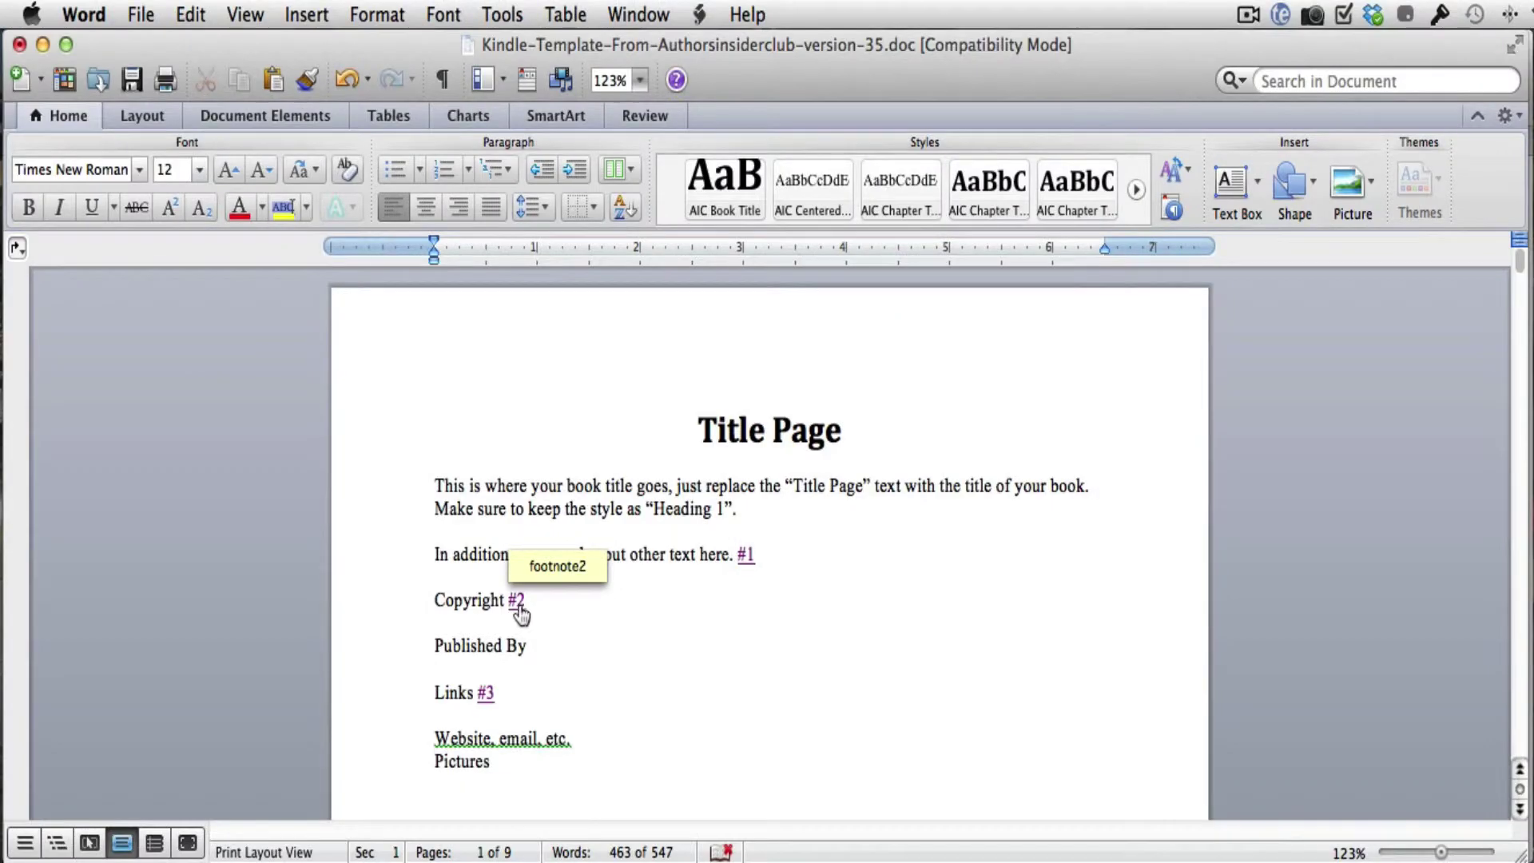
- Add a bookmark named 'return2' just before the Copyright #2 citation via Insert > Bookmark
{"action": "left_click", "coordinate": [436, 599]}
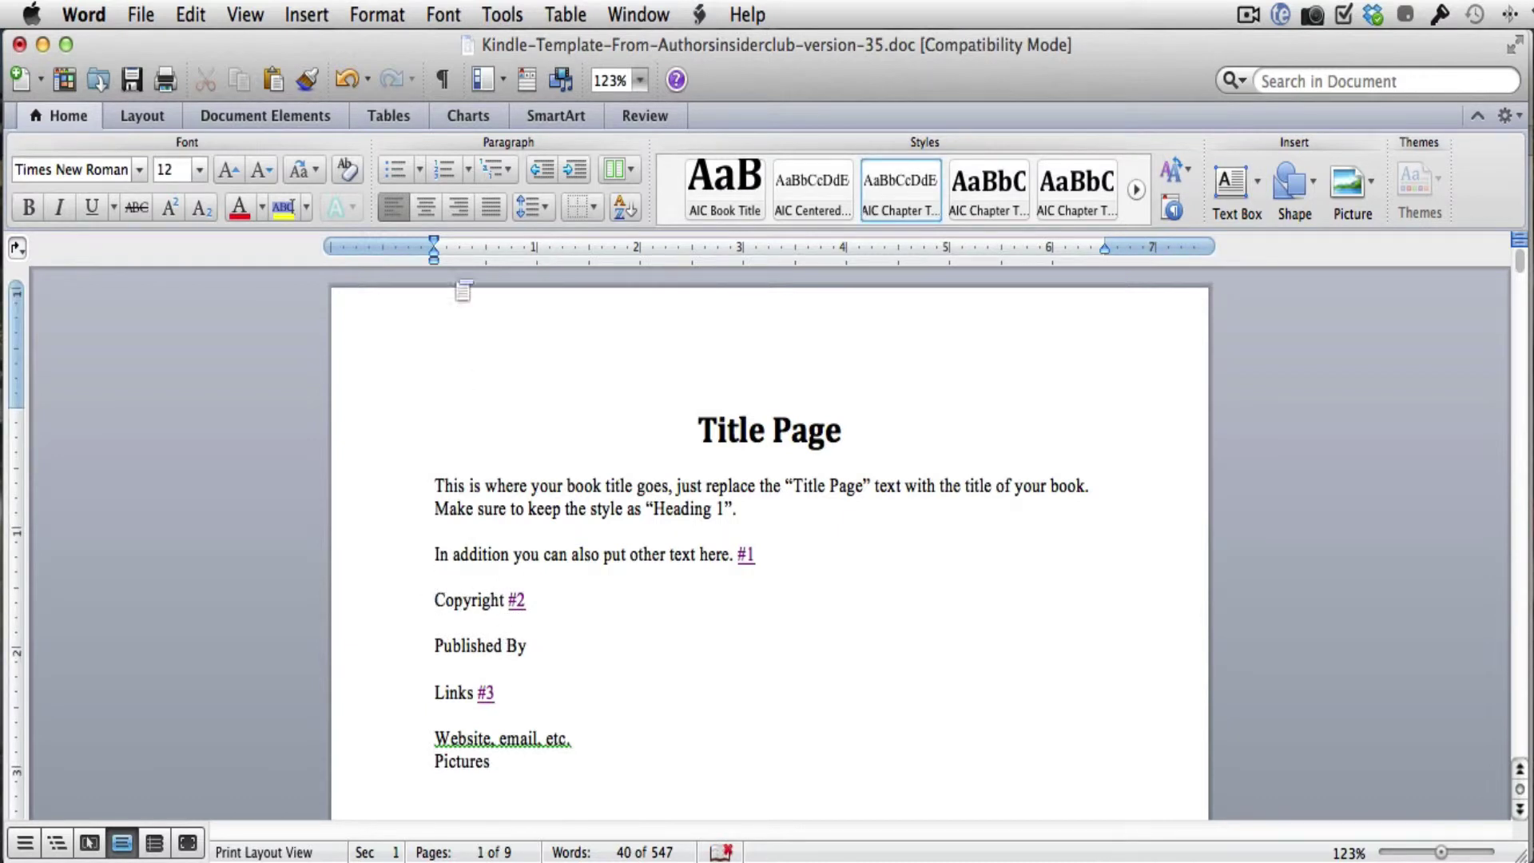
{"action": "left_click", "coordinate": [303, 16]}
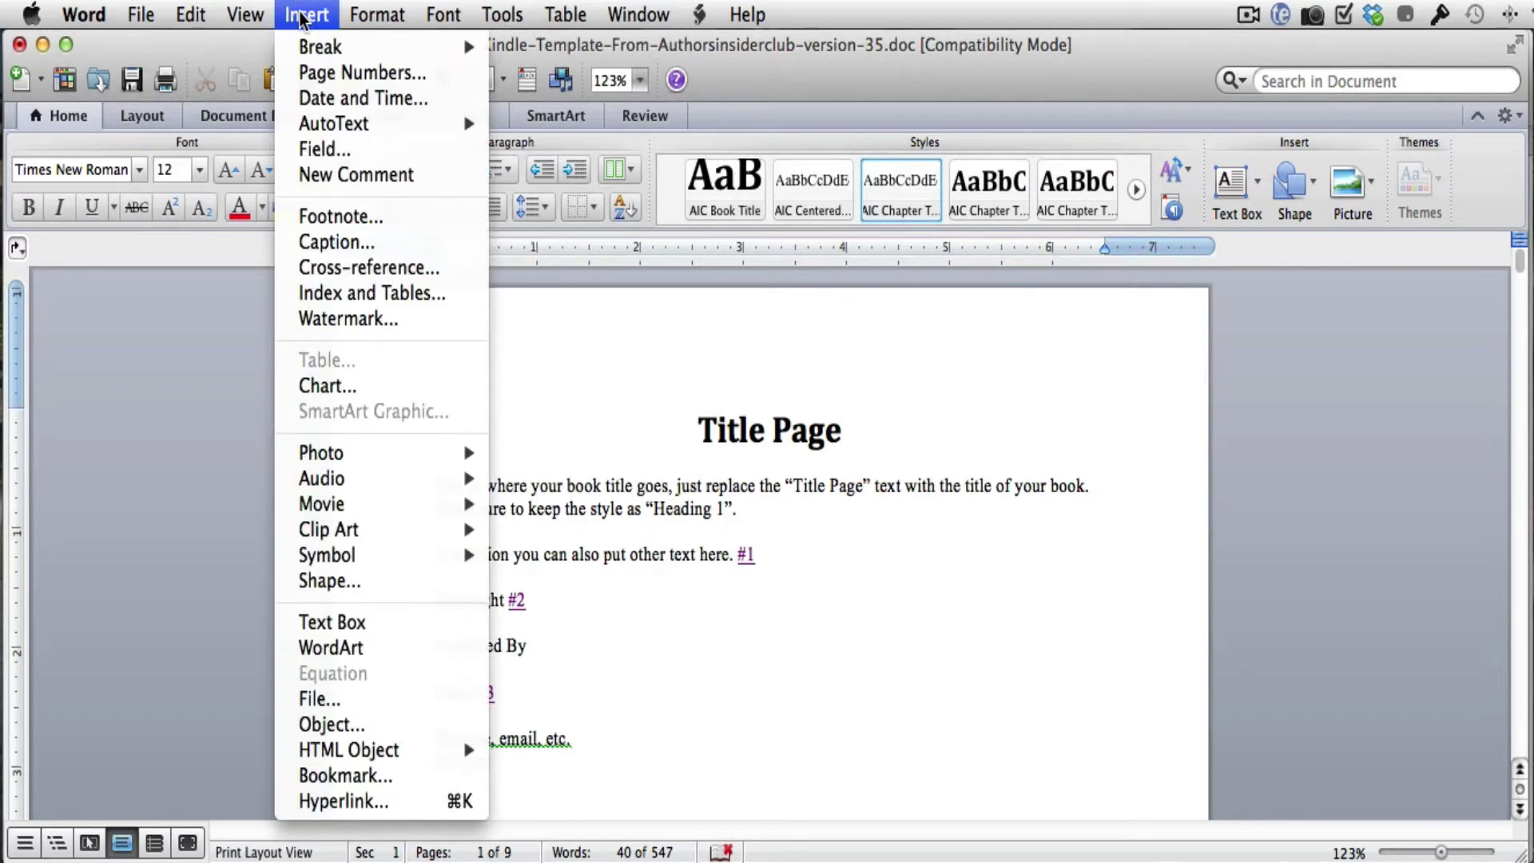
{"action": "left_click", "coordinate": [349, 775]}
{"action": "left_click_drag", "start_coordinate": [1014, 651], "coordinate": [826, 329]}
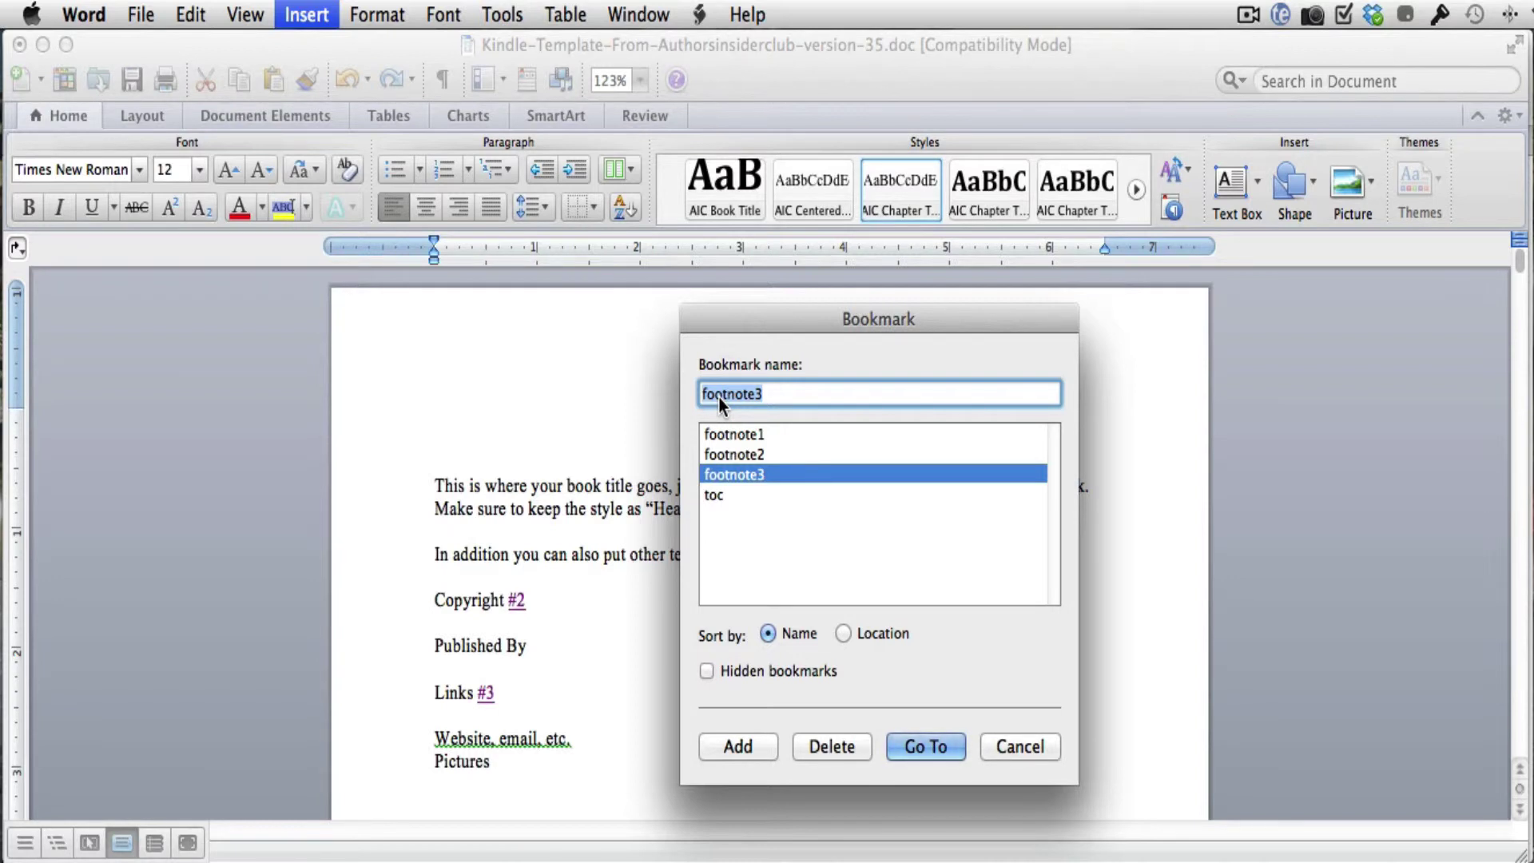
{"action": "type", "text": "return2"}
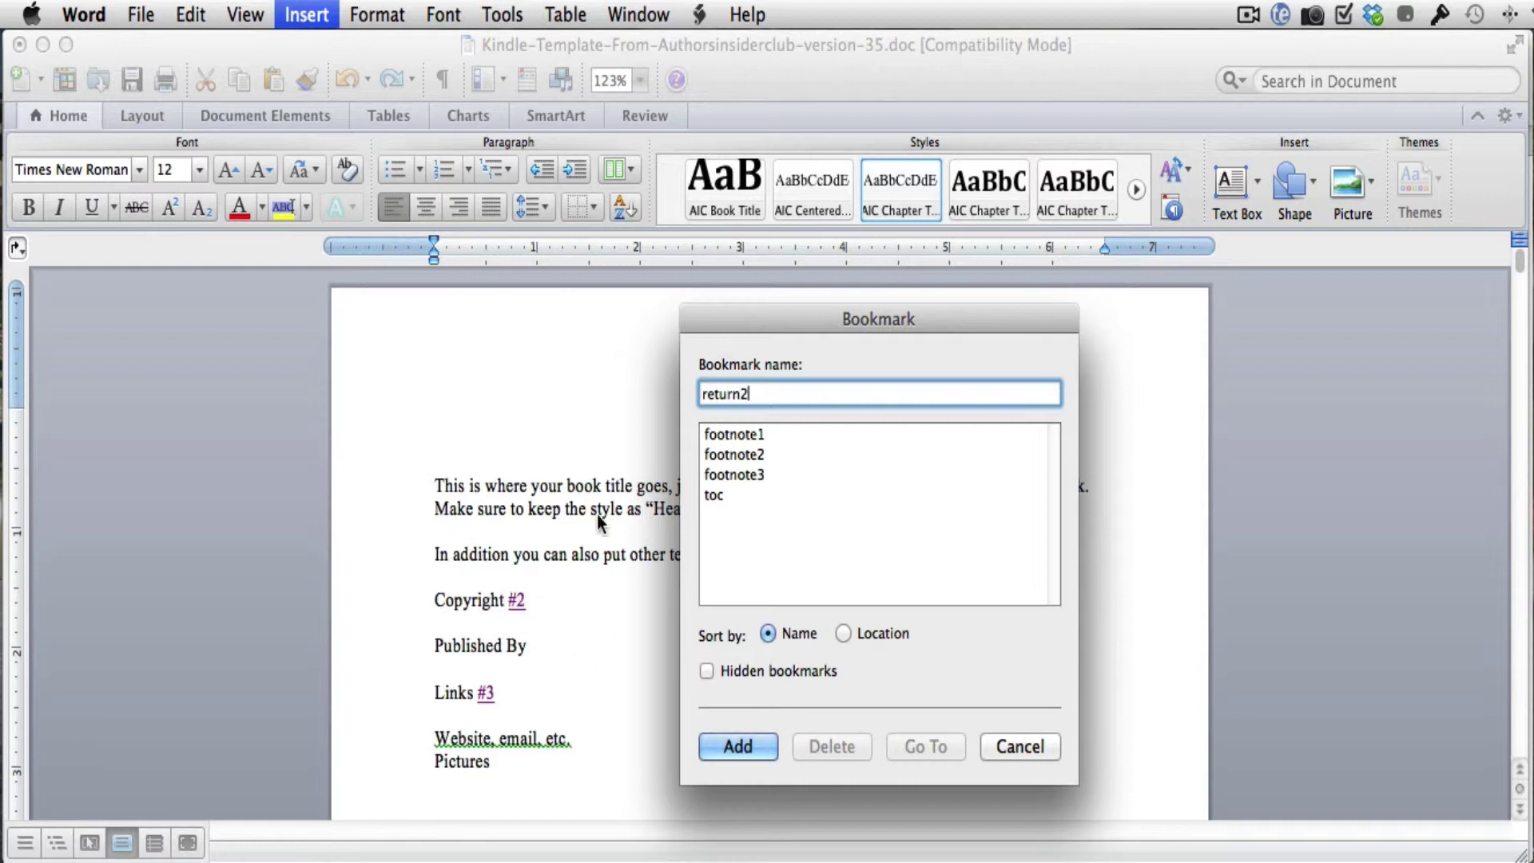
{"action": "left_click", "coordinate": [735, 746]}
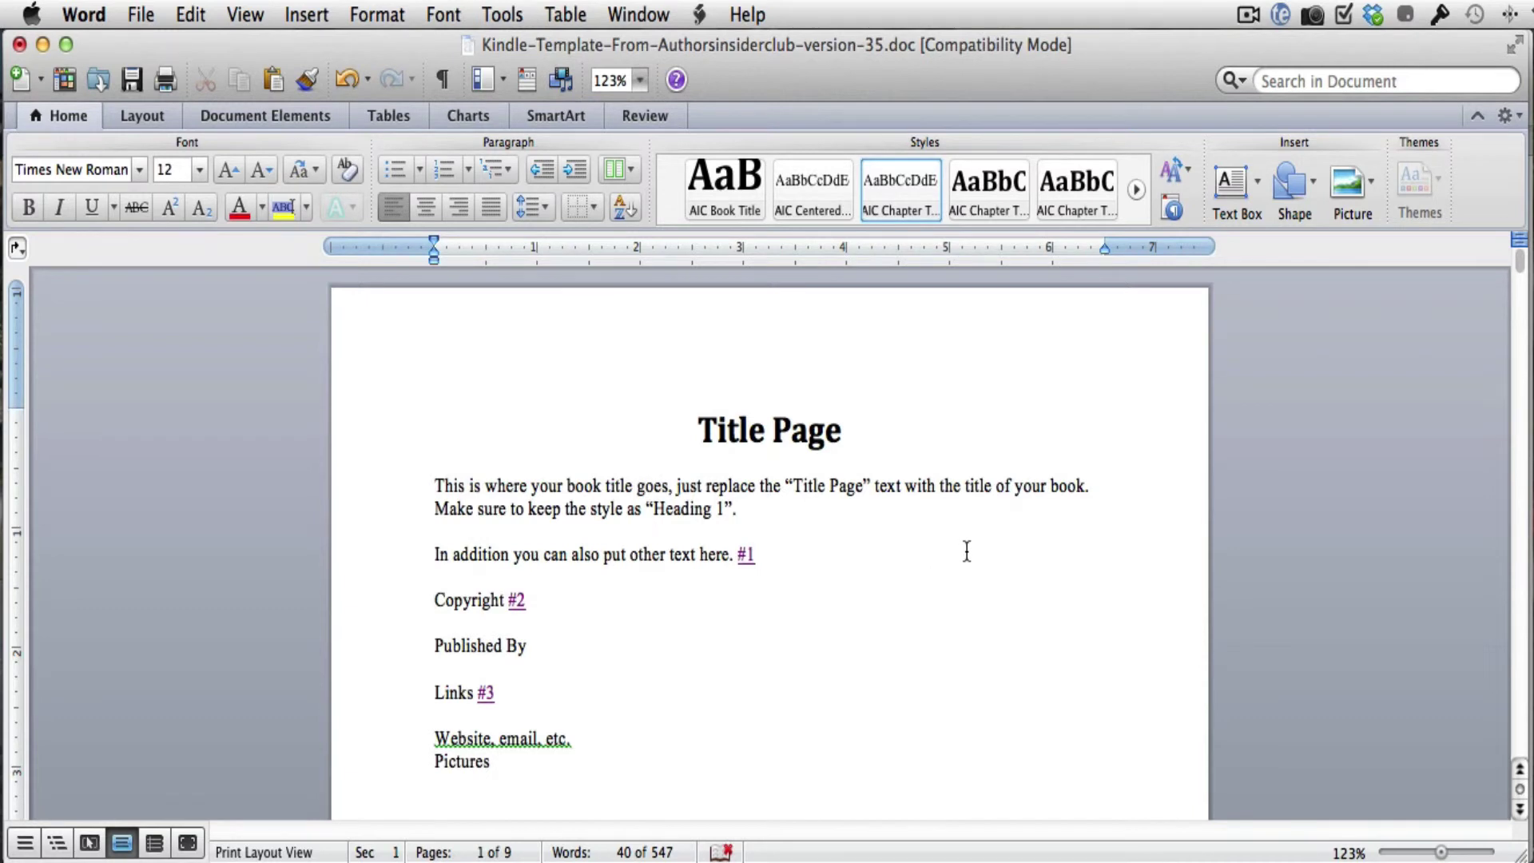
- On the Footnotes page, hyperlink 'return to where you were reading' to the return2 bookmark anchor
{"action": "left_click", "coordinate": [517, 601]}
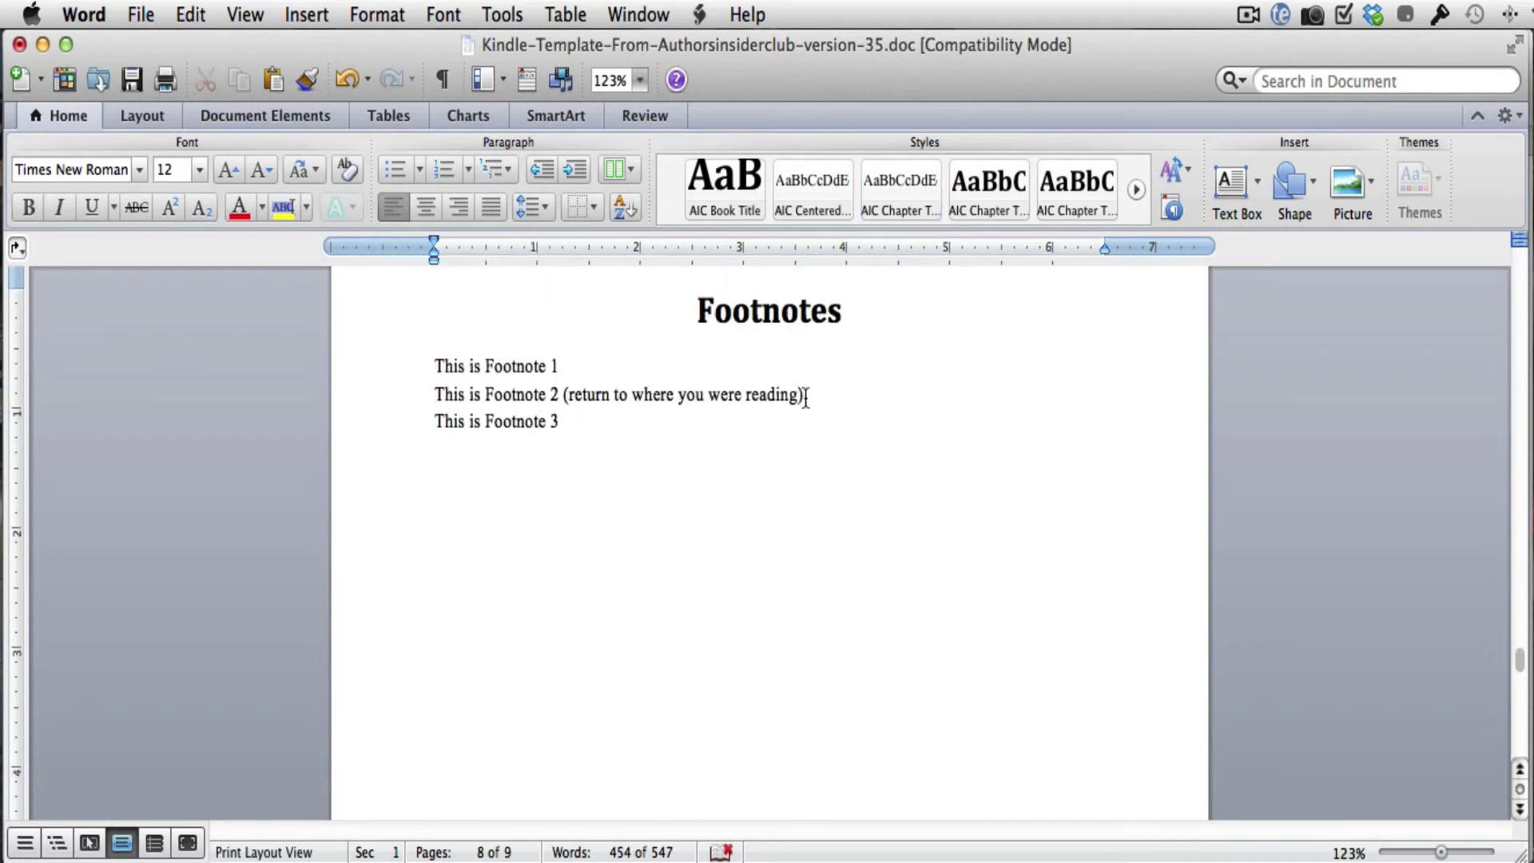
{"action": "left_click_drag", "start_coordinate": [798, 395], "coordinate": [587, 387]}
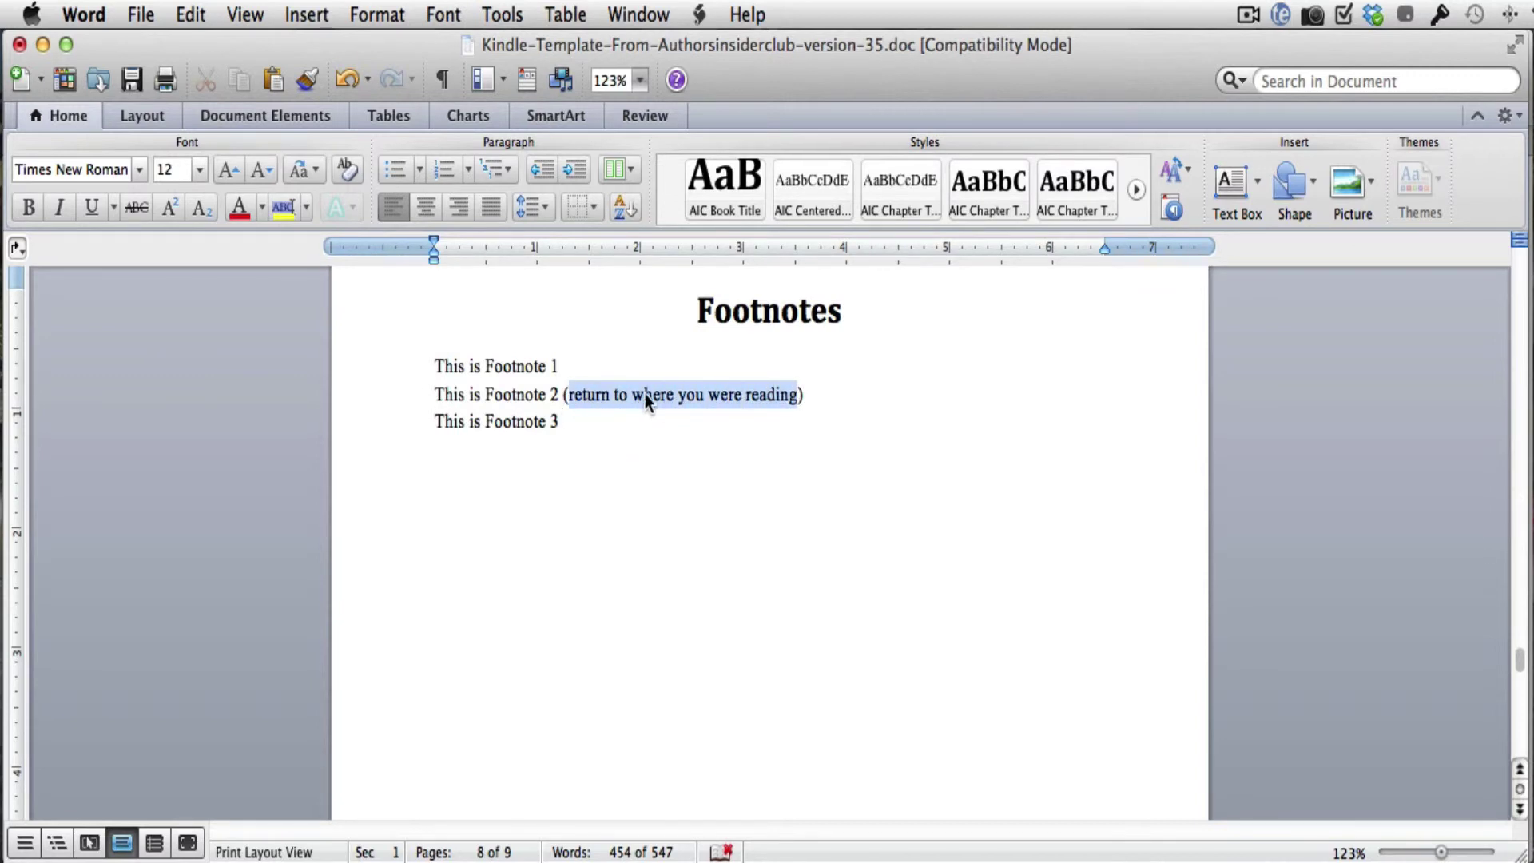
{"action": "left_click", "coordinate": [306, 15]}
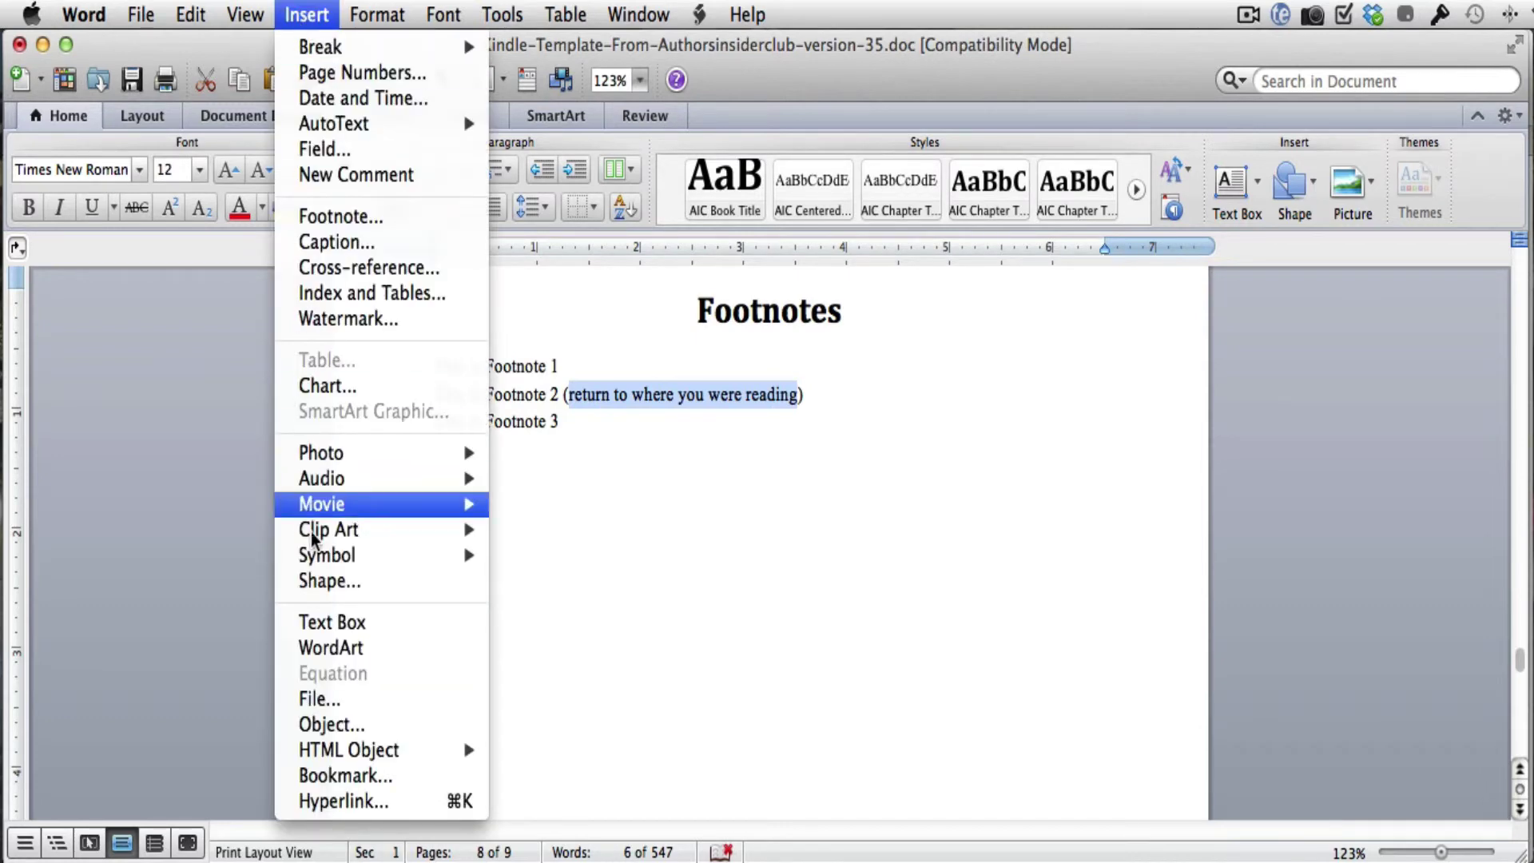
{"action": "left_click", "coordinate": [343, 800]}
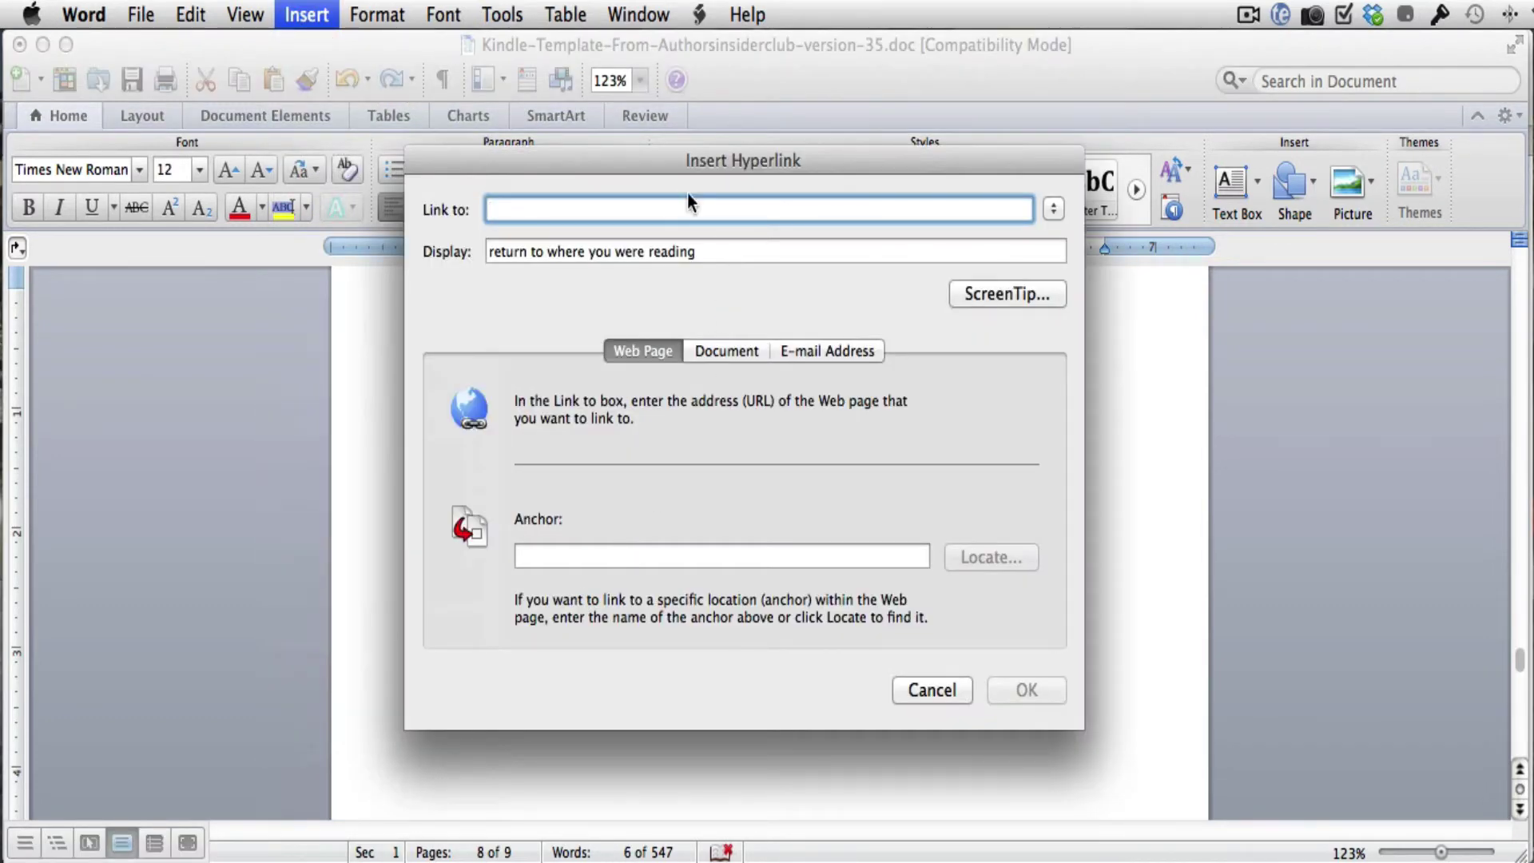
{"action": "left_click_drag", "start_coordinate": [679, 164], "coordinate": [689, 162]}
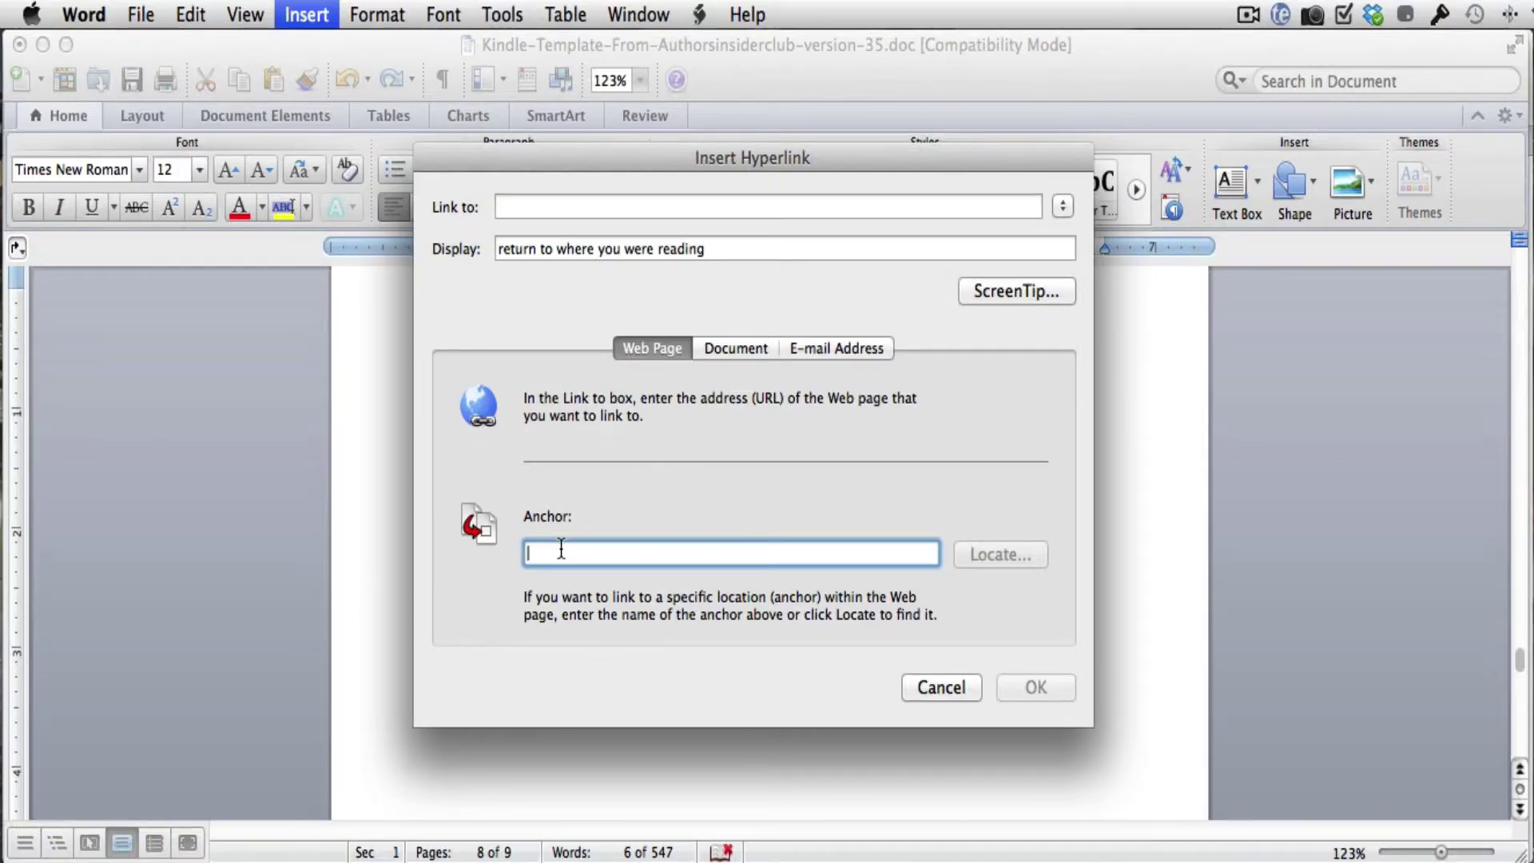
{"action": "type", "text": "return2"}
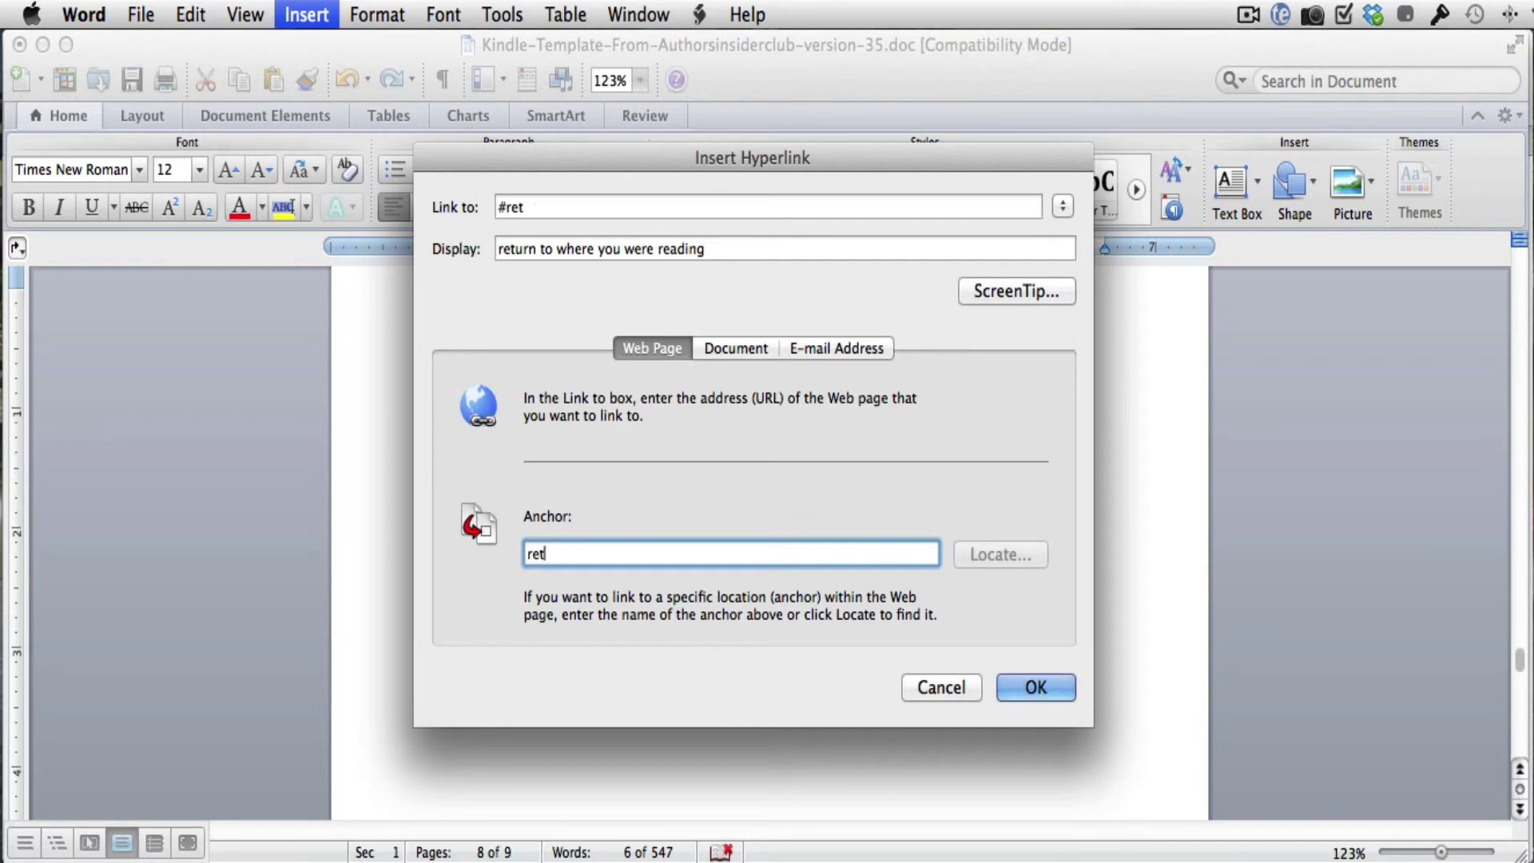
{"action": "left_click", "coordinate": [1031, 690]}
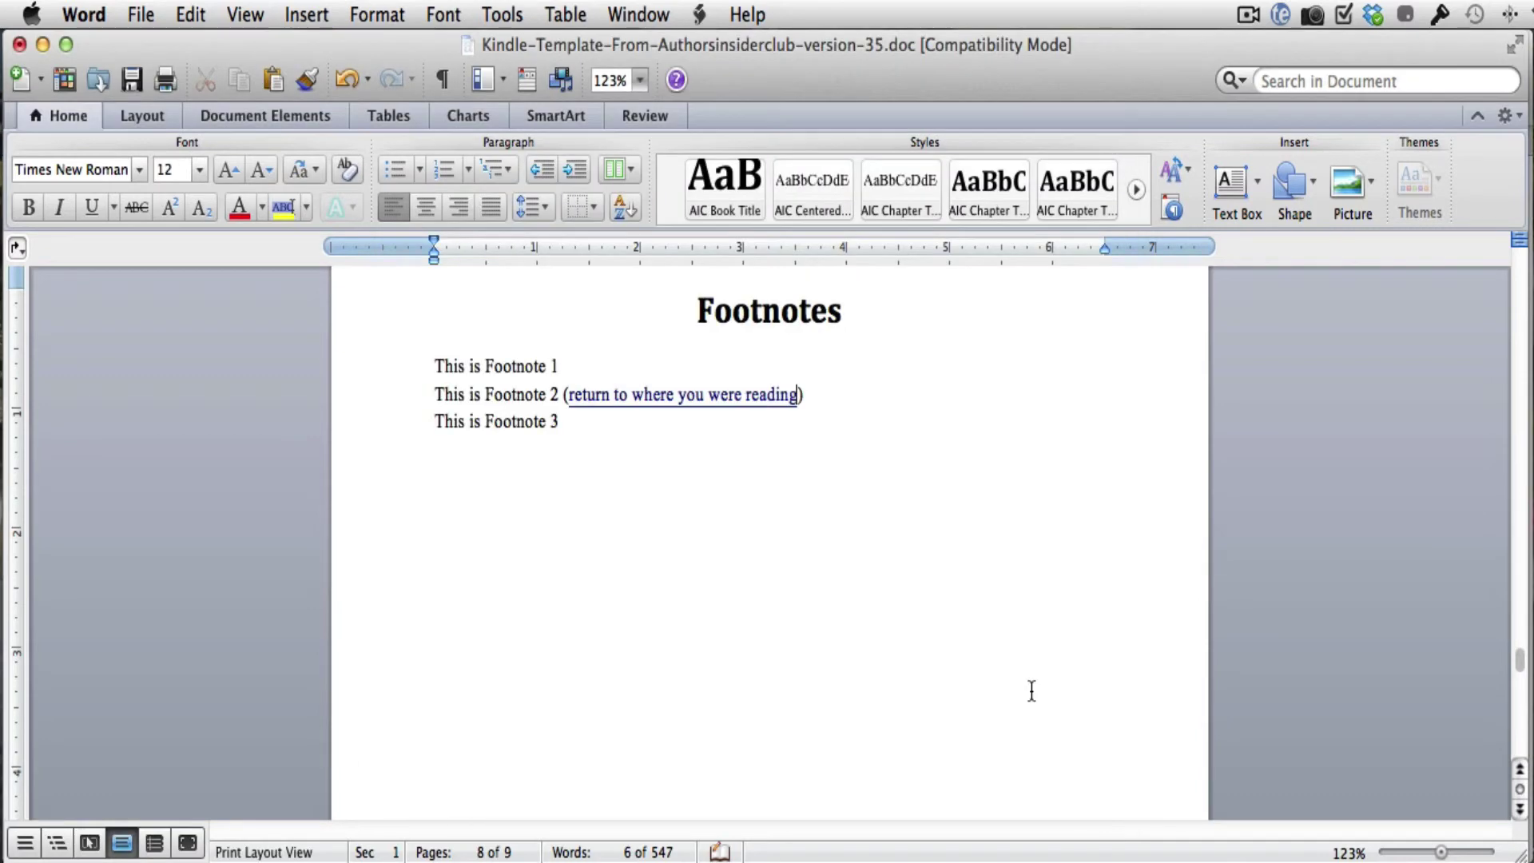
- Follow Copyright's #2 link to Footnote 2, then its return link back to the Title Page
{"action": "left_click_drag", "start_coordinate": [1519, 673], "coordinate": [1520, 264]}
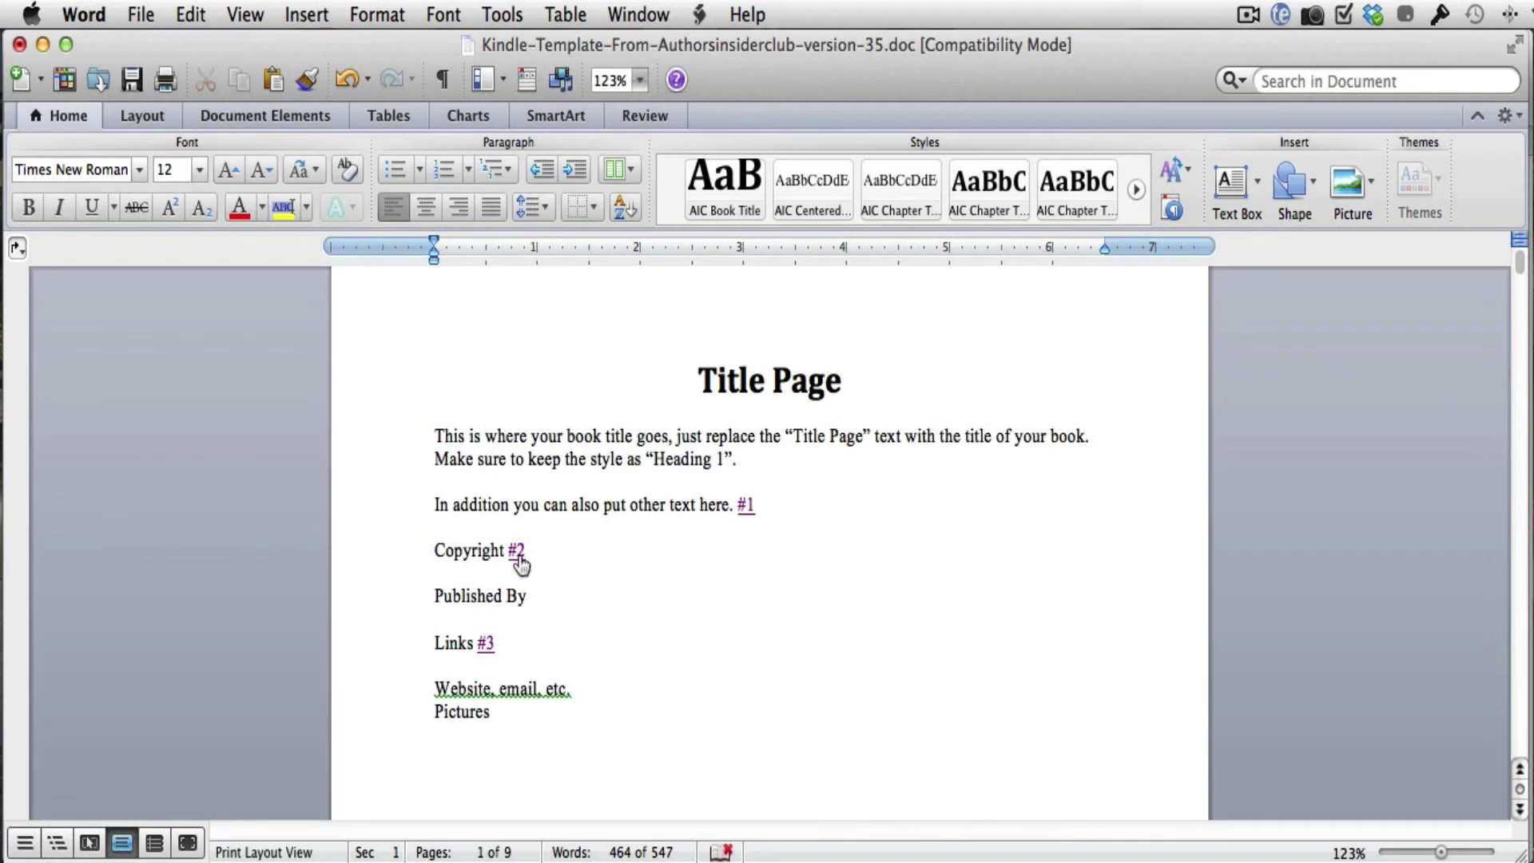
{"action": "mouse_move", "coordinate": [520, 563]}
{"action": "left_click", "coordinate": [517, 553]}
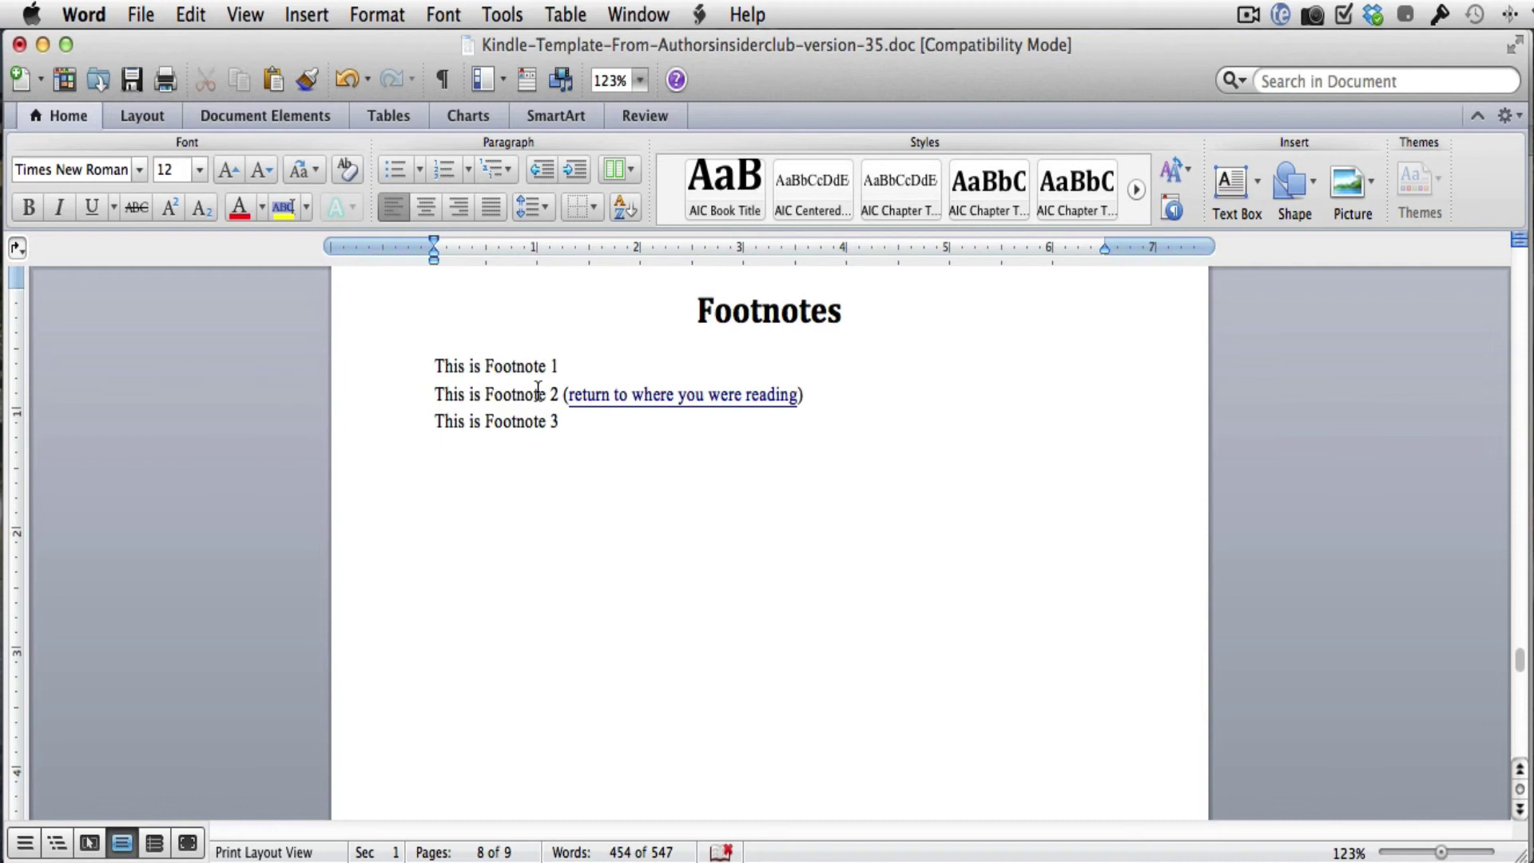
{"action": "left_click", "coordinate": [727, 399]}
{"action": "scroll", "coordinate": [452, 399], "scroll_direction": "up", "scroll_amount": 1}
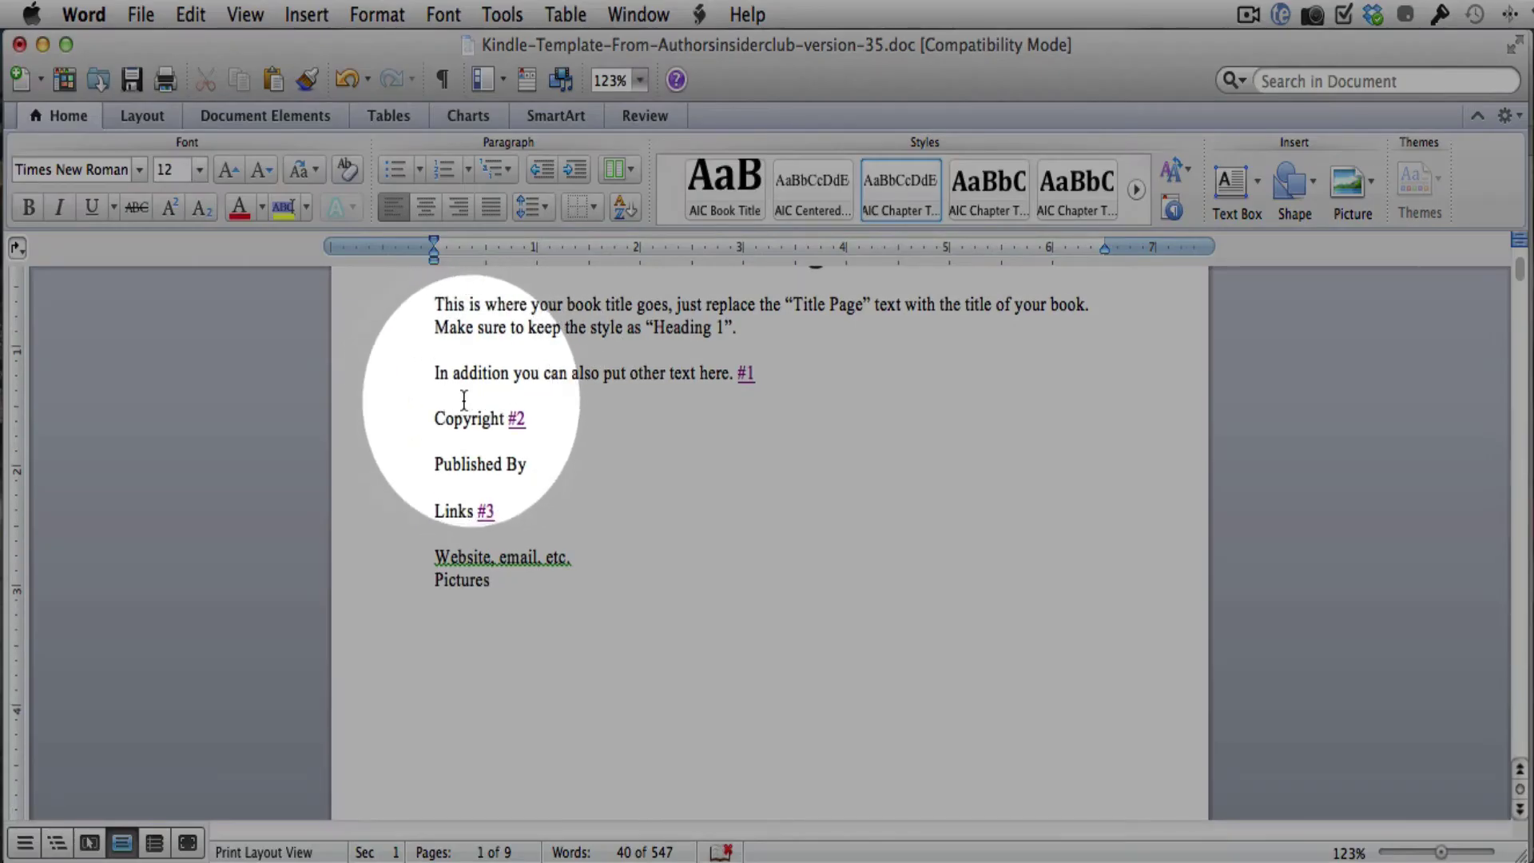